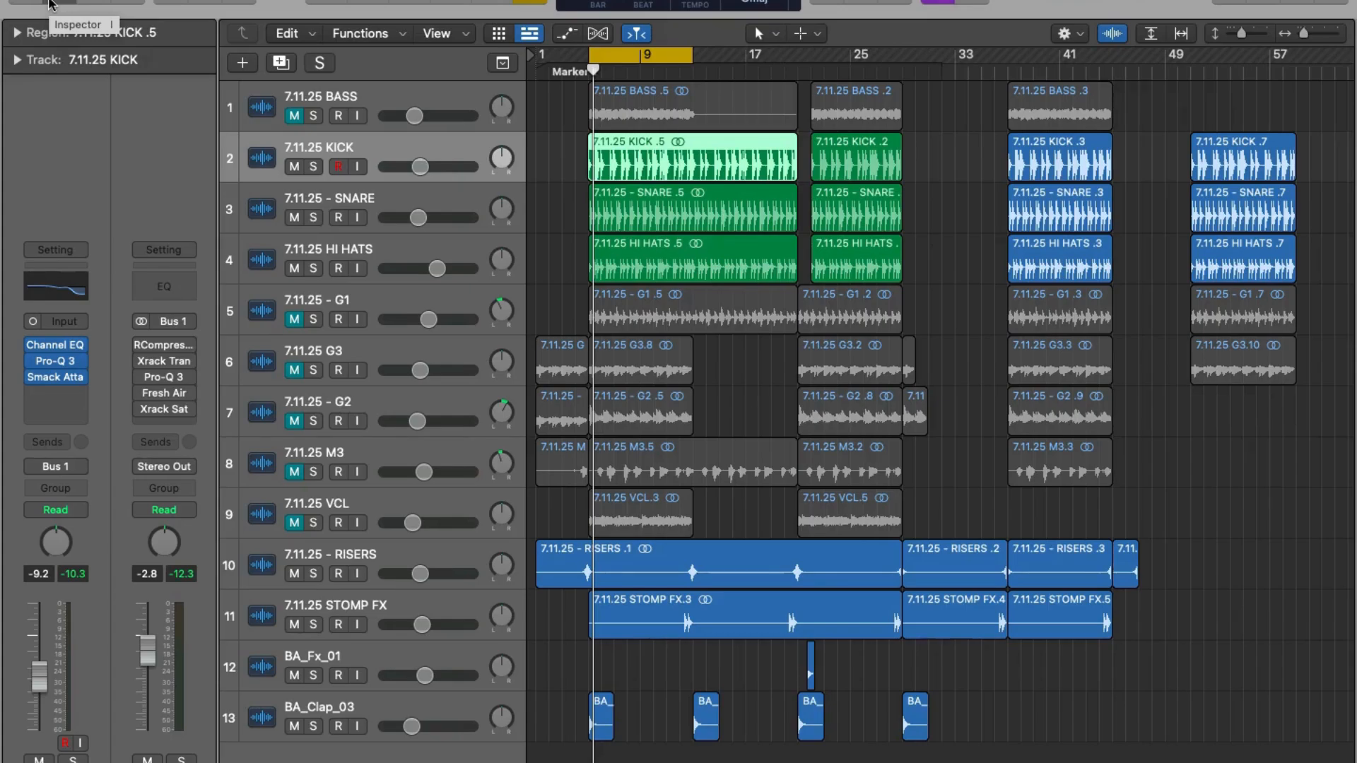
Enable the RCompressor on the Drum Bus and audition the drums with it.
key("space")
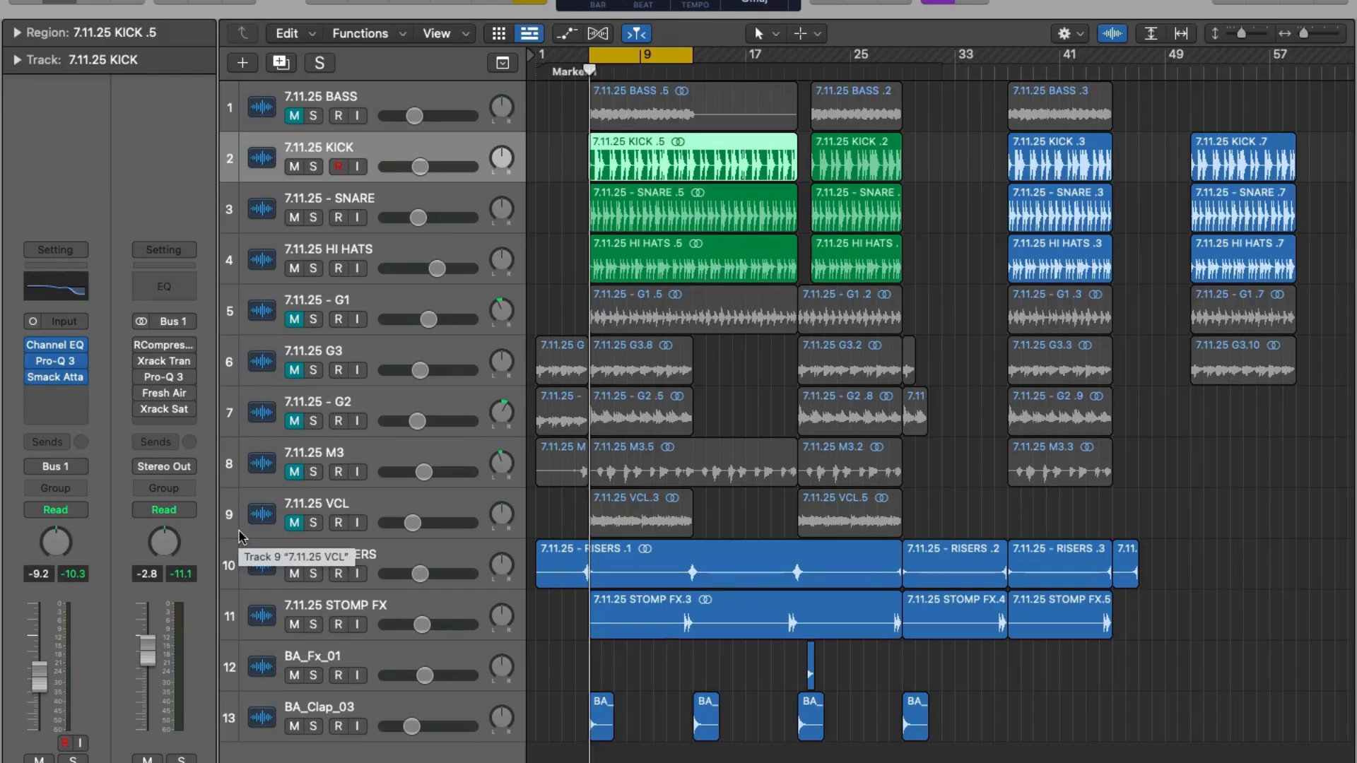
left_click(165, 347)
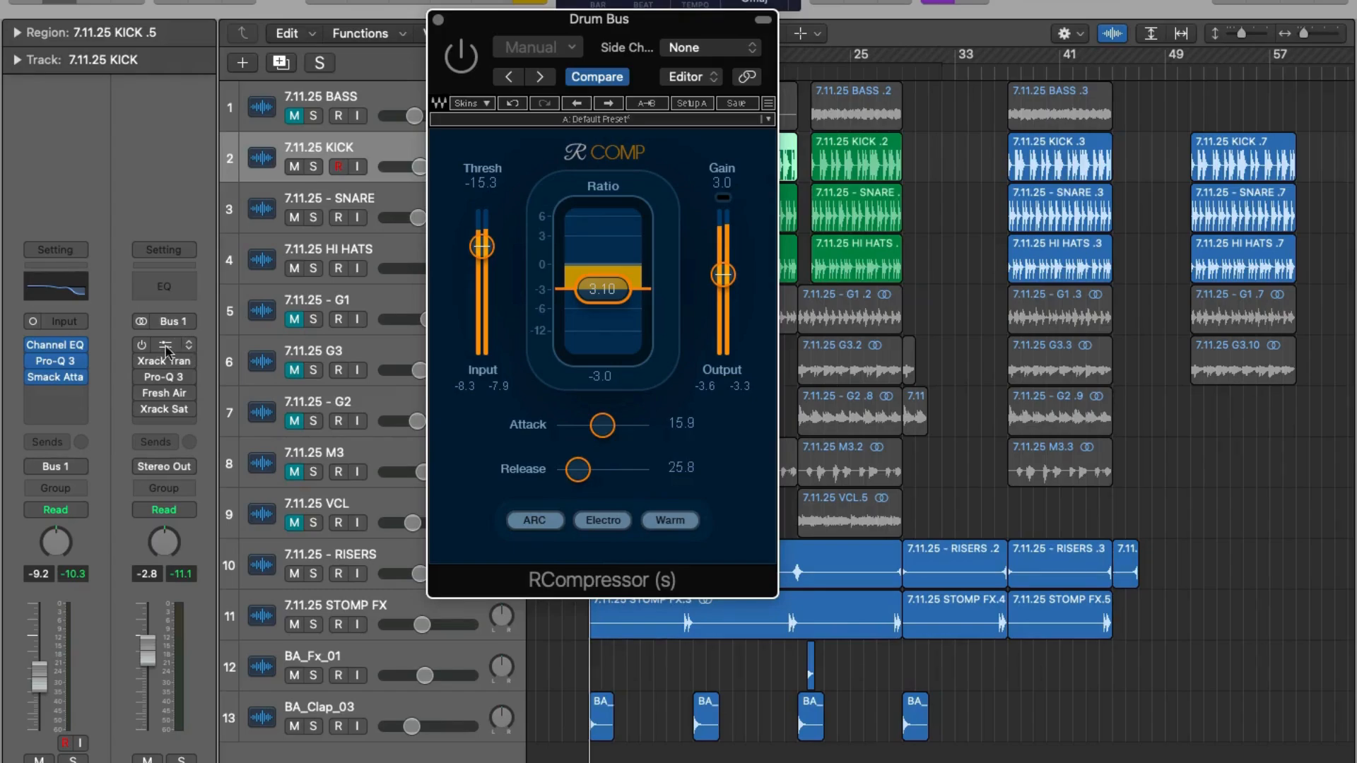
key("space")
mouse_move(144, 350)
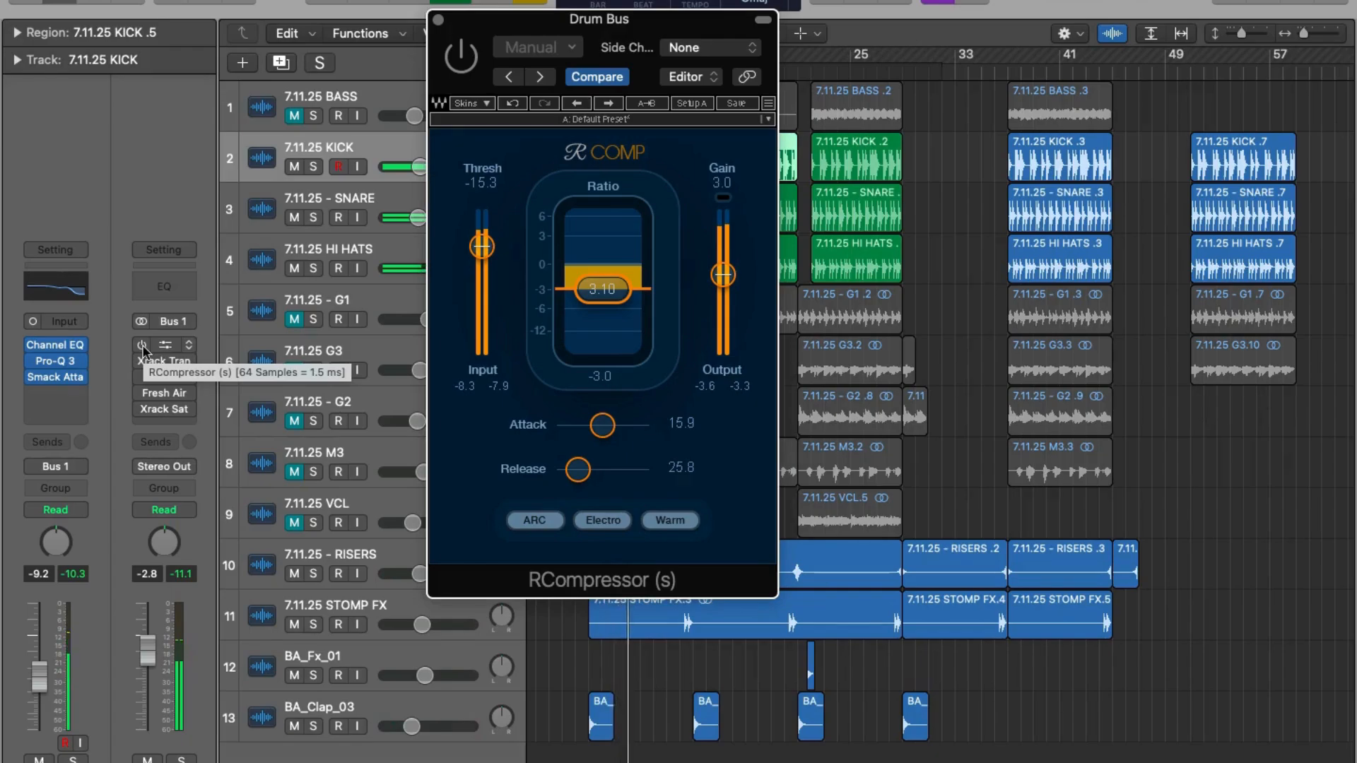
left_click(143, 346)
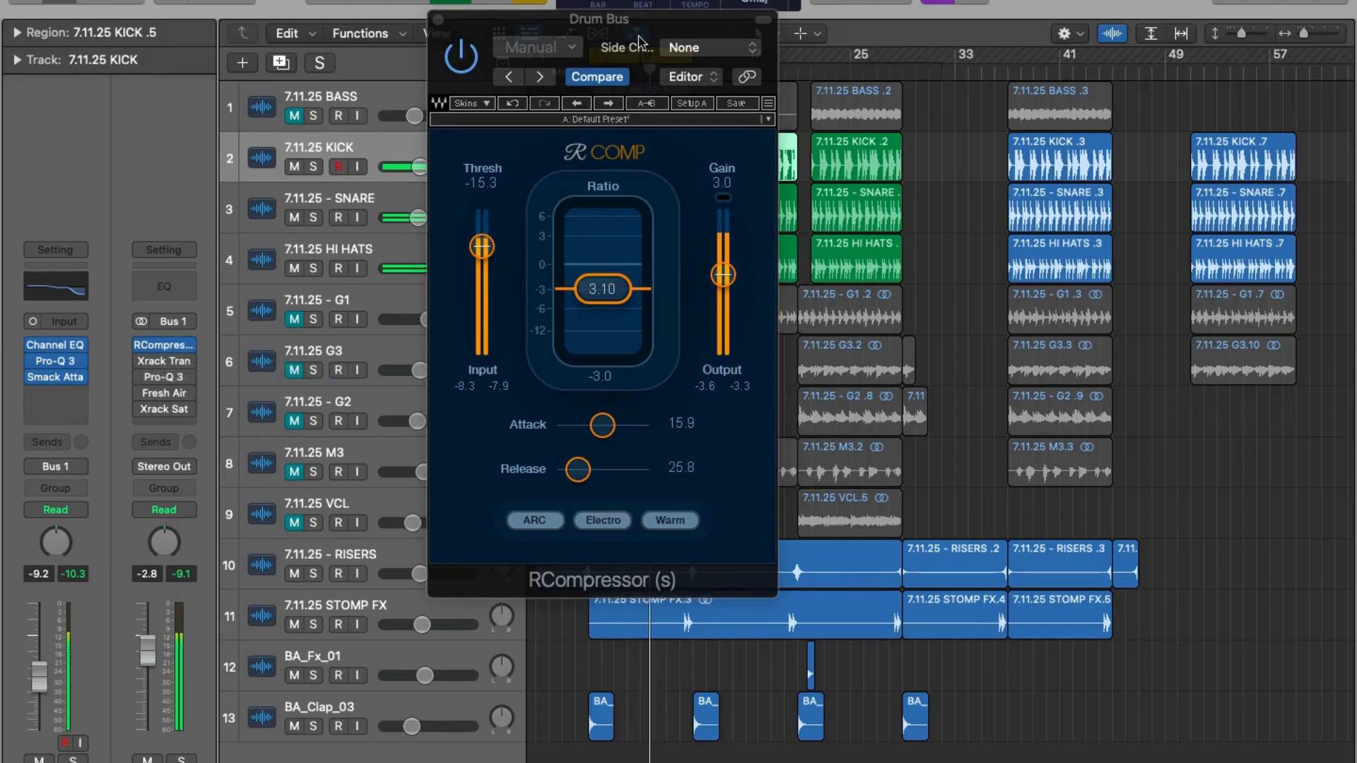
left_click(439, 20)
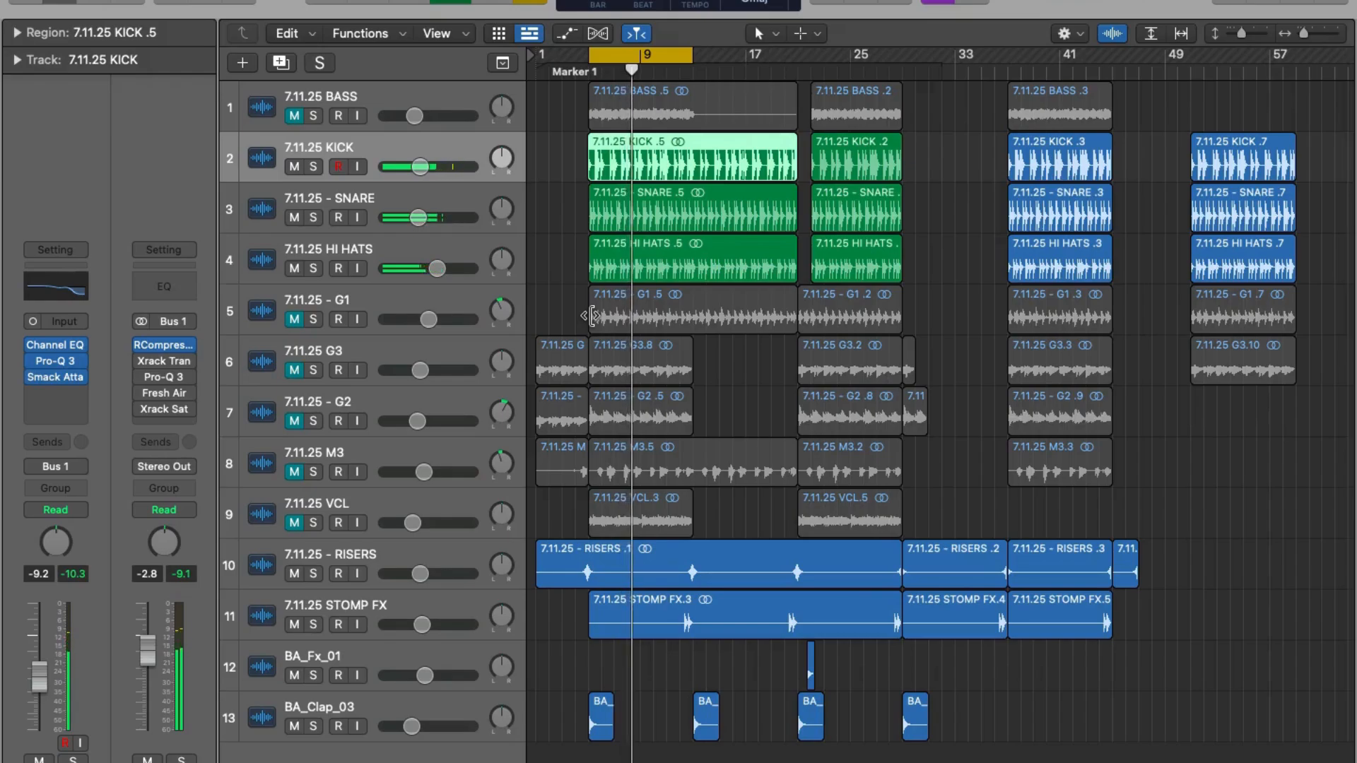
key("space")
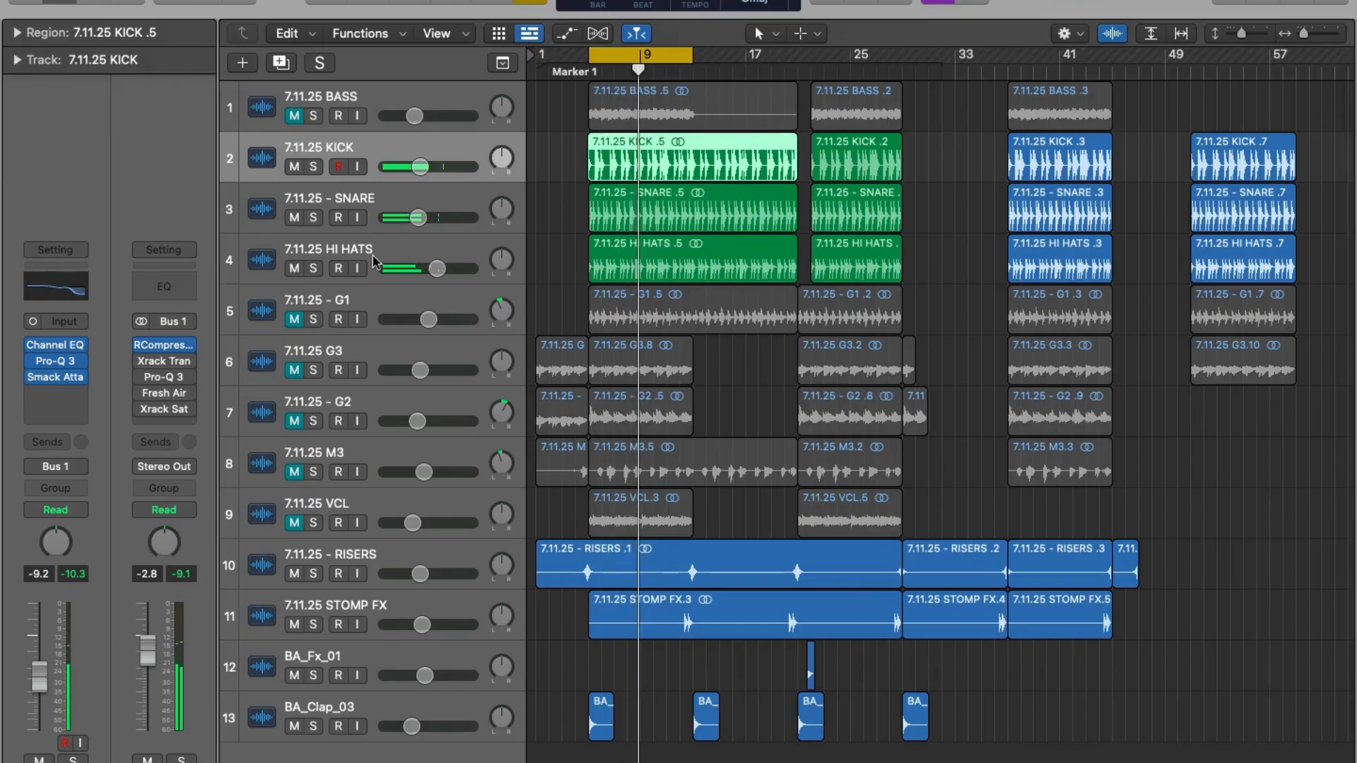
Enable Xrack Transient on the Drum Bus and play the drums through it.
mouse_move(142, 400)
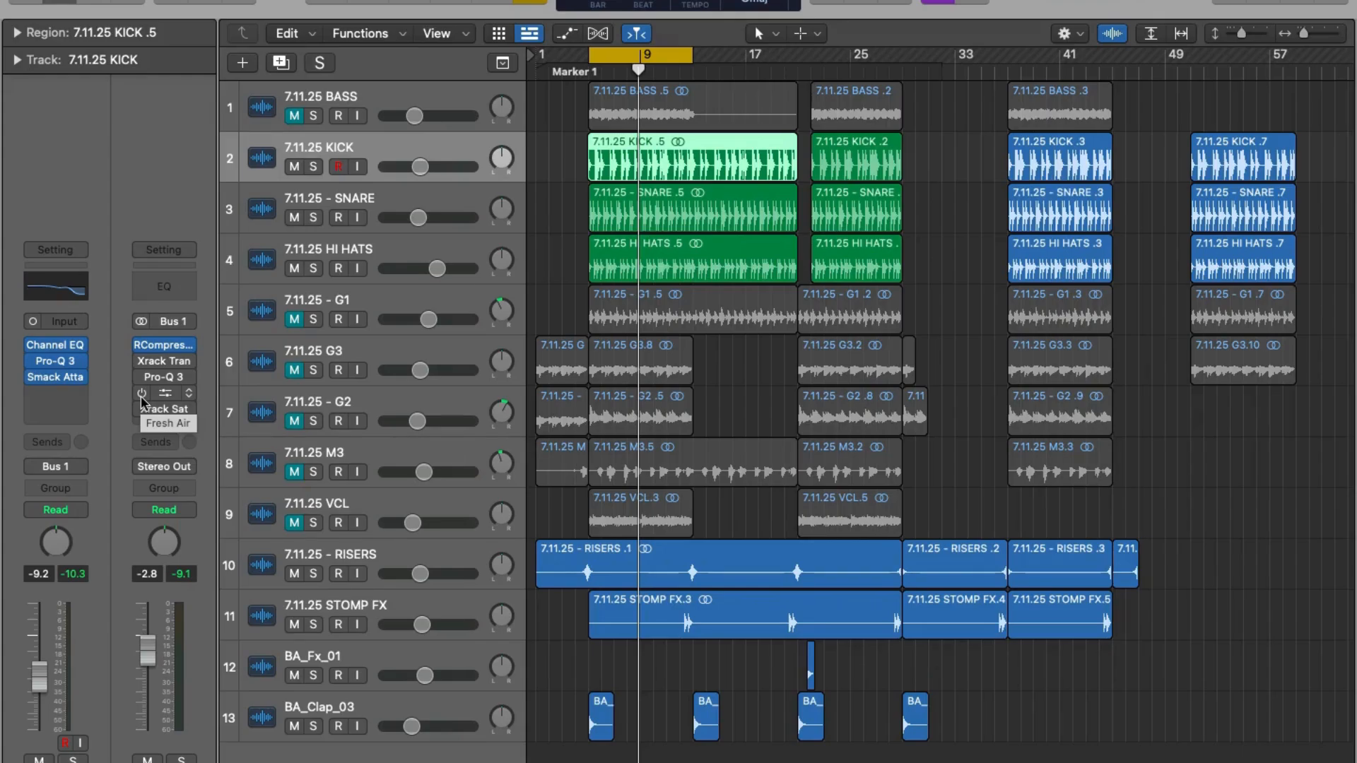
left_click(166, 362)
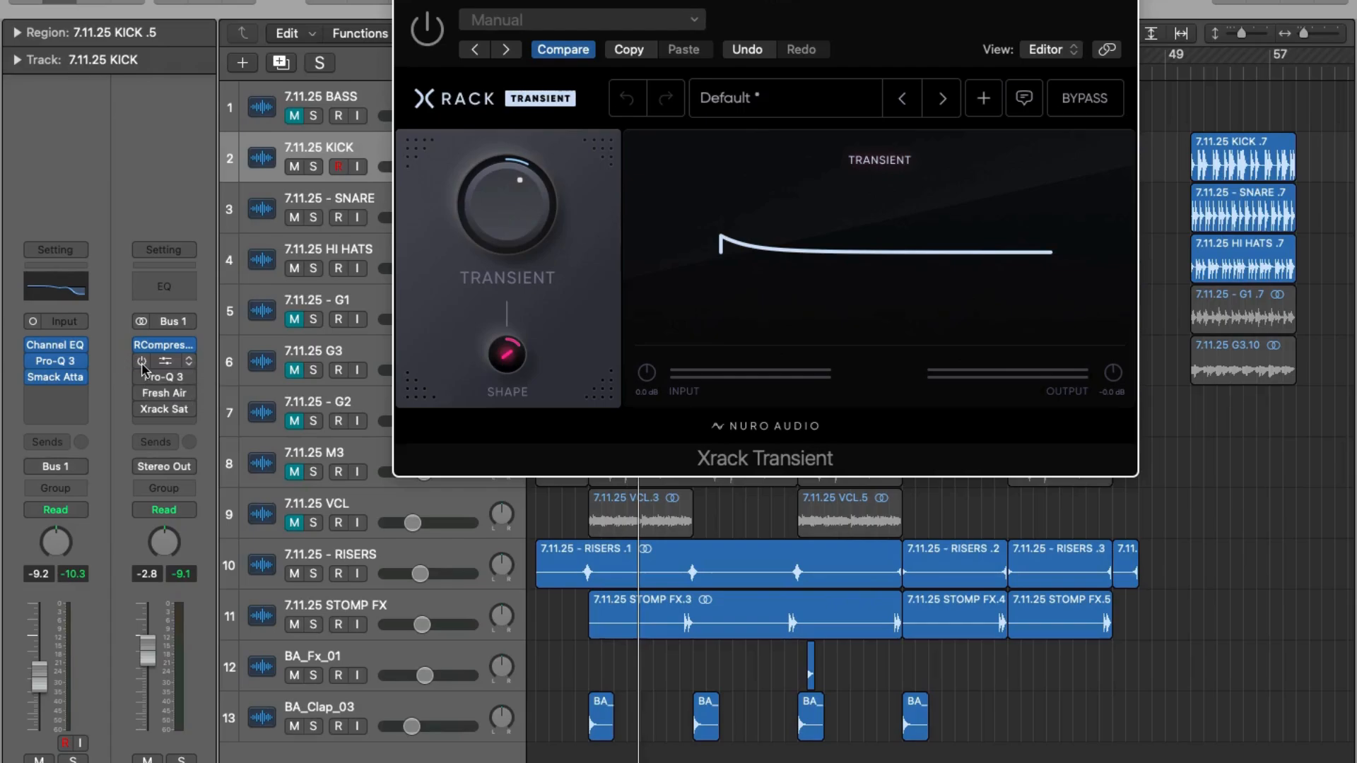
key("space")
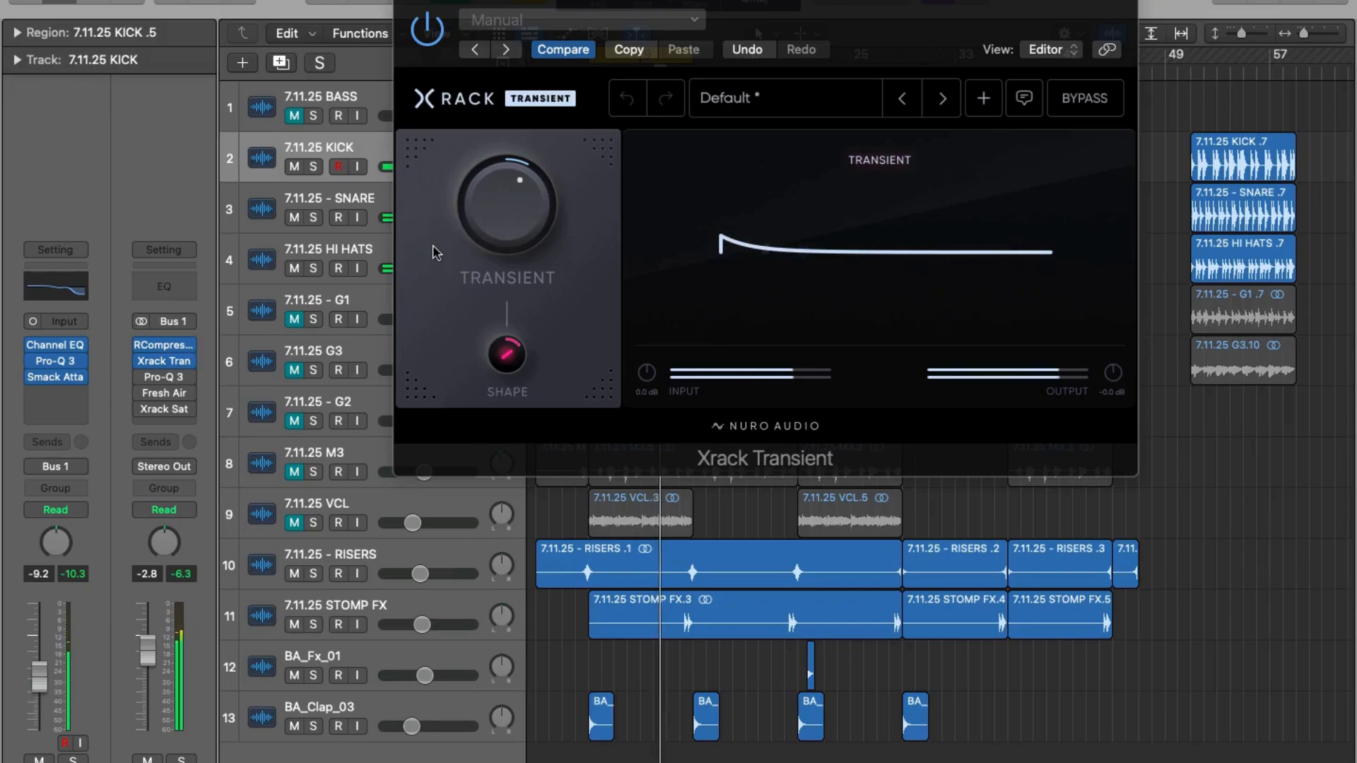
left_click(406, 1)
Enable the Pro-Q 3 equalizer on the Drum Bus, inspecting its curve while the drums play.
mouse_move(150, 379)
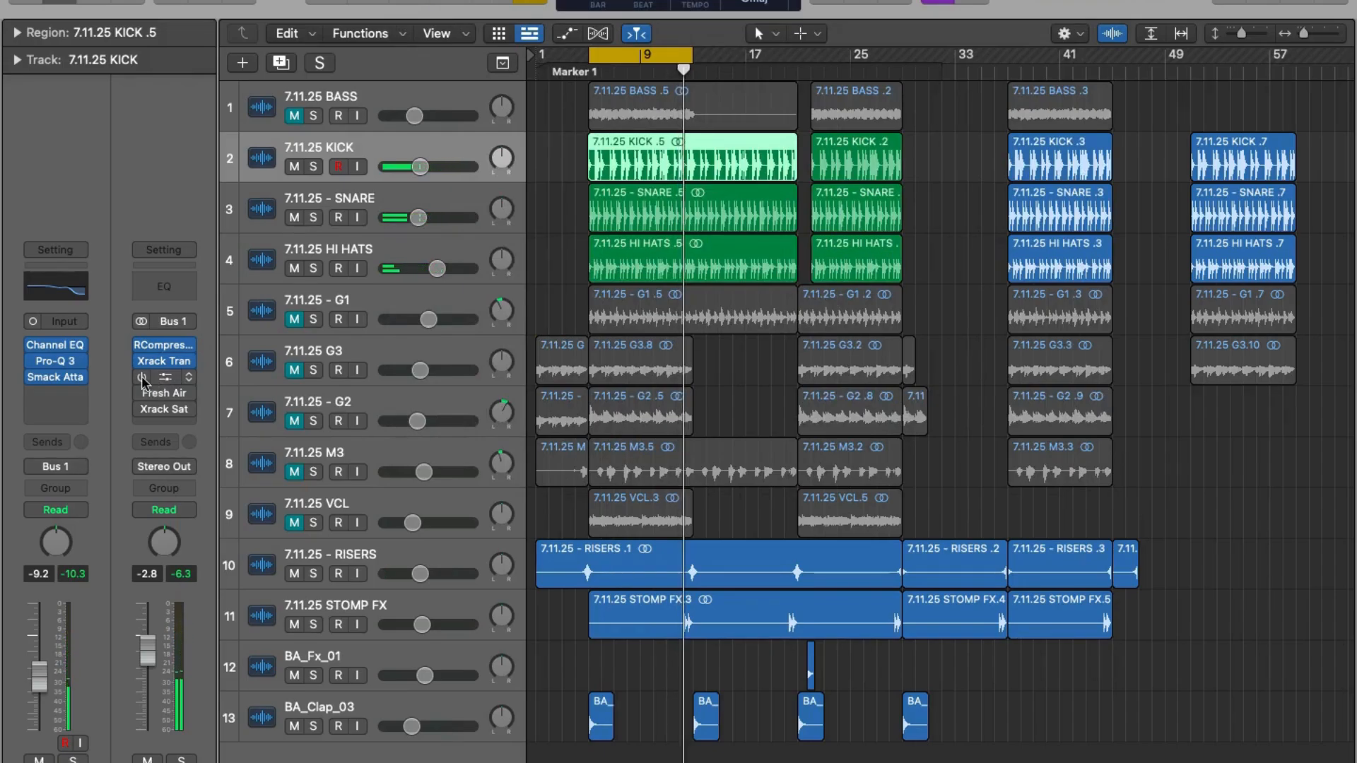
left_click(166, 378)
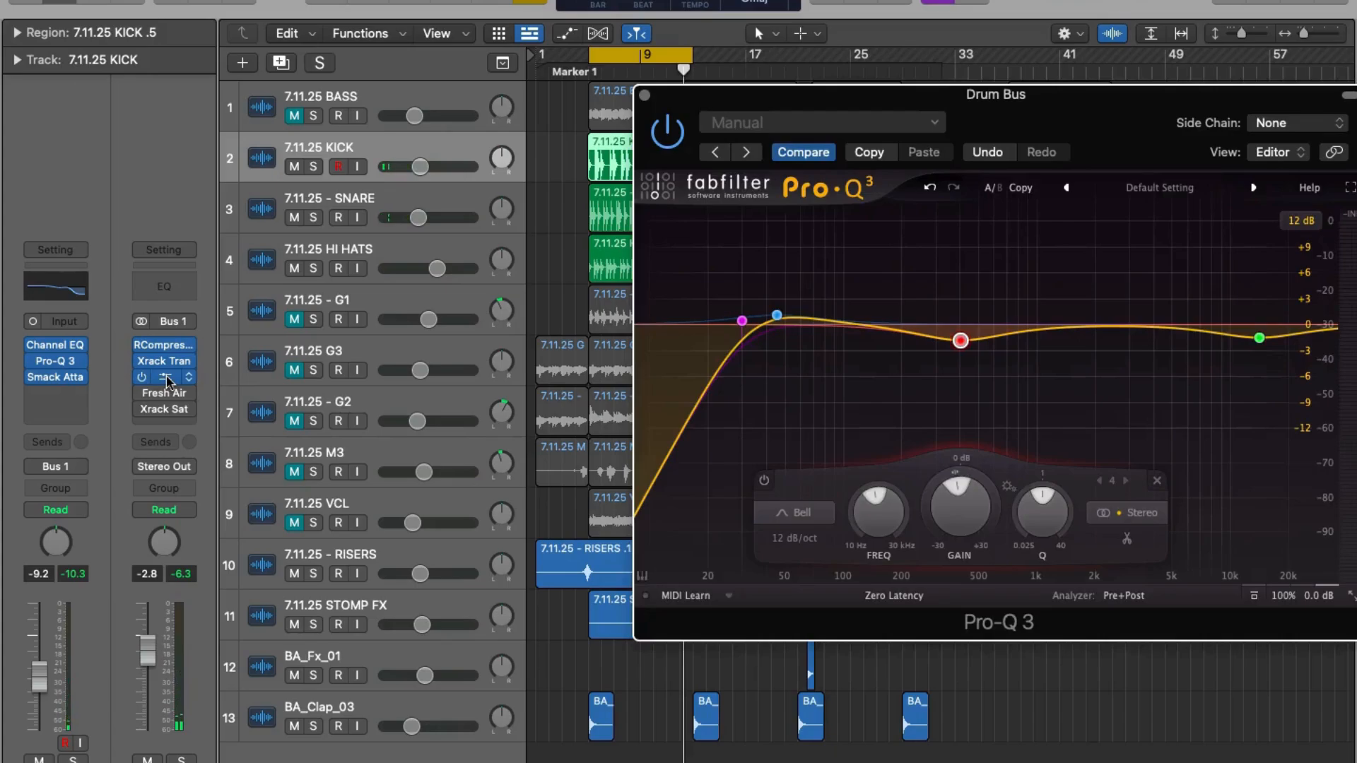
left_click(887, 128)
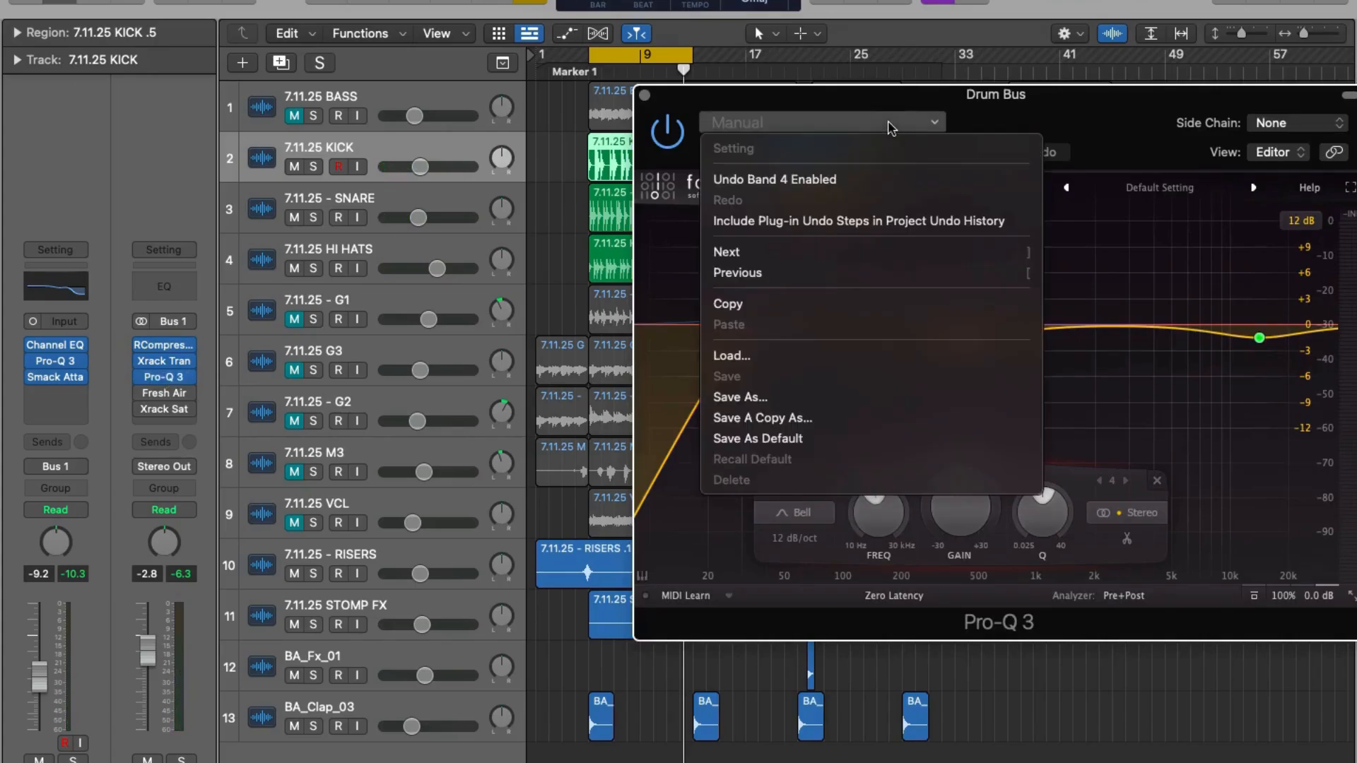
left_click(971, 104)
left_click_drag(952, 115, 690, 129)
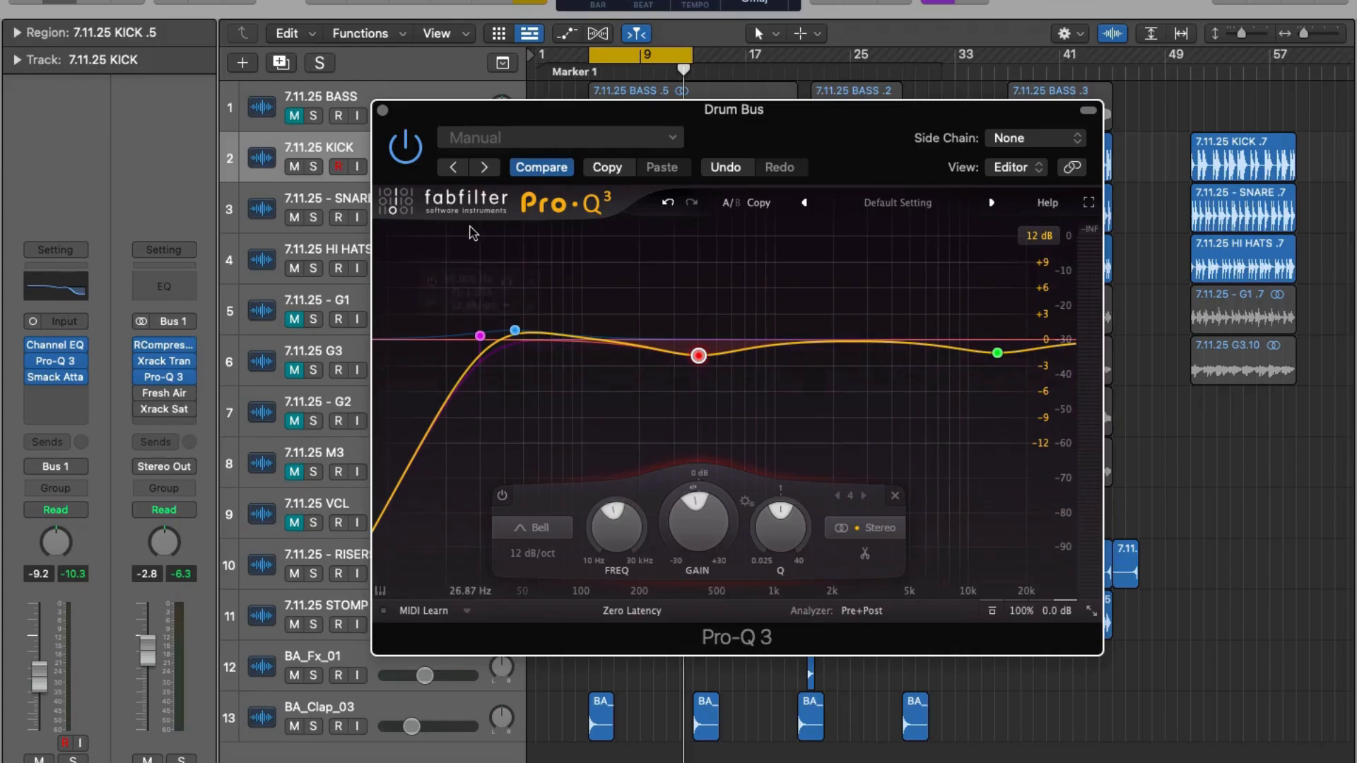
key("space")
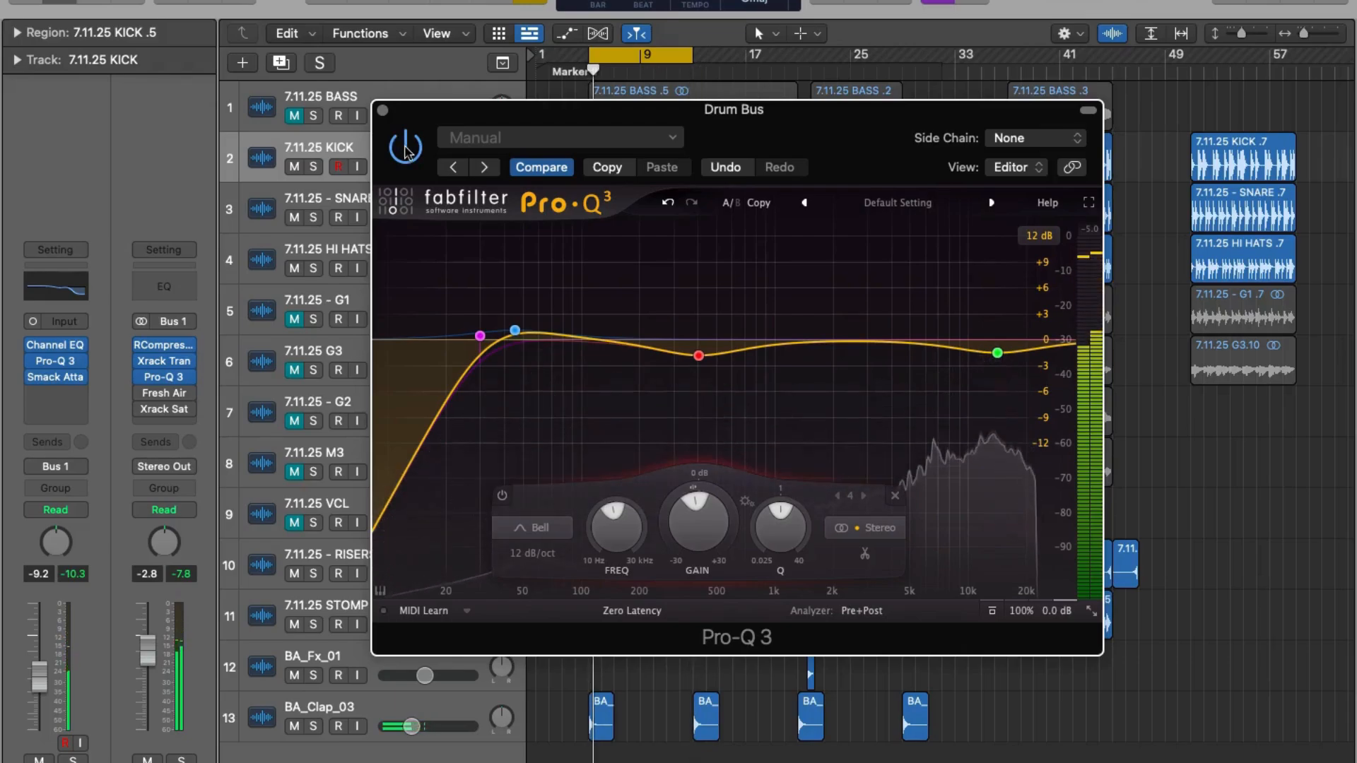
left_click(383, 111)
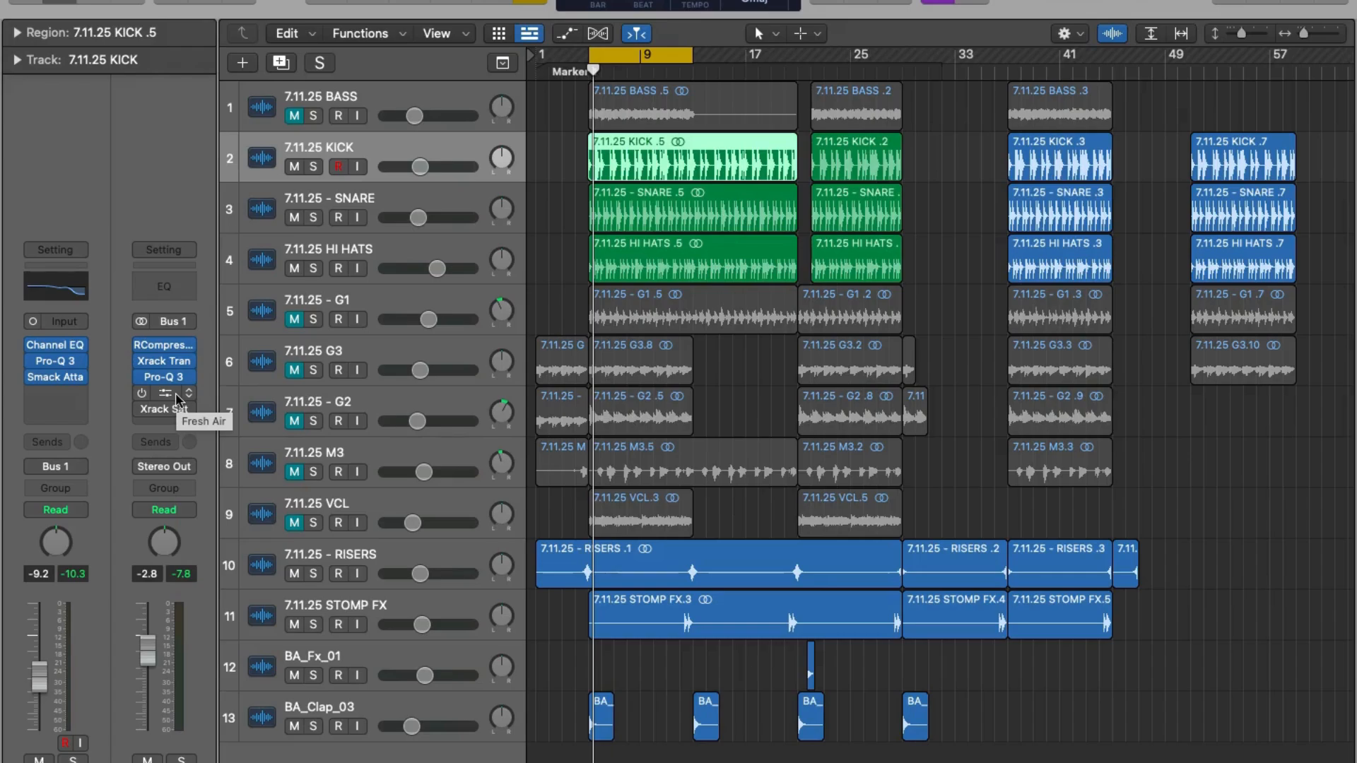
Enable Fresh Air on the Drum Bus and compare the drums with it bypassed and active.
left_click(163, 397)
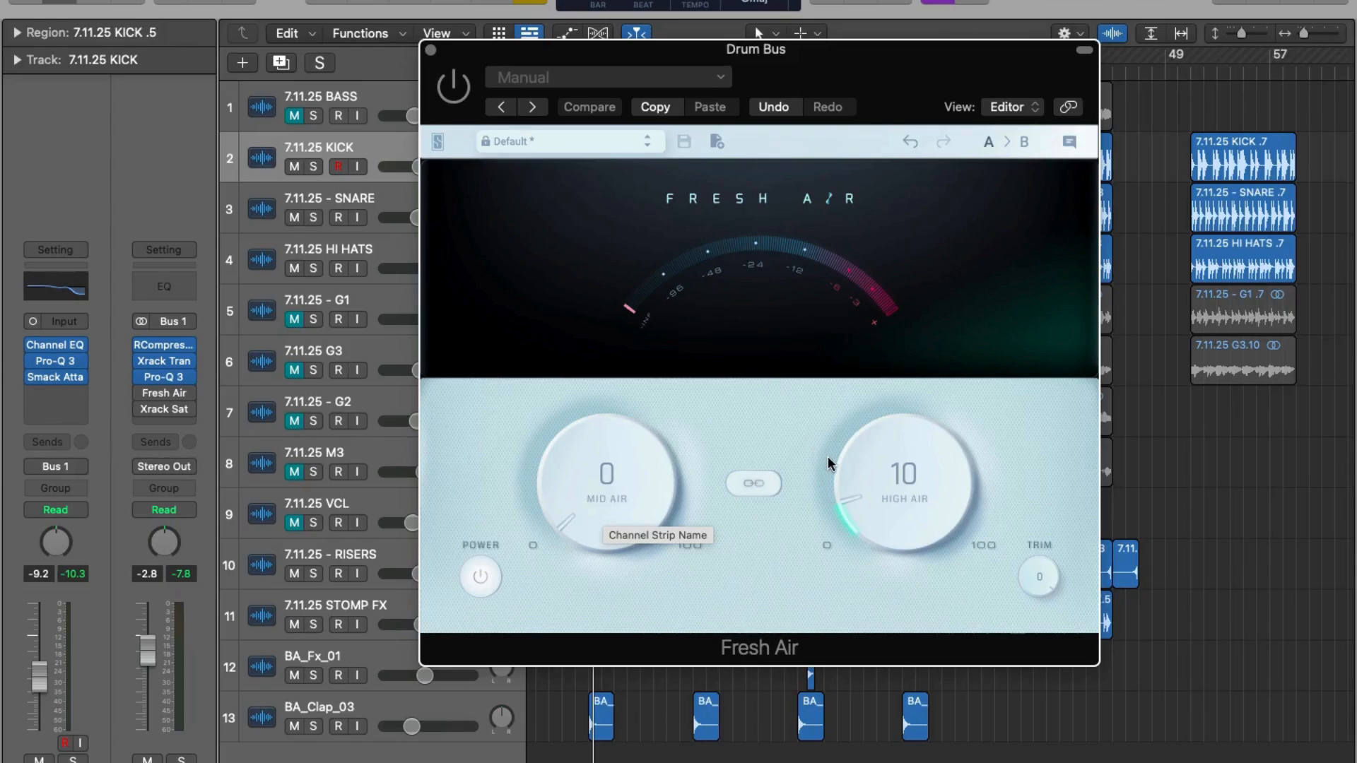
mouse_move(148, 397)
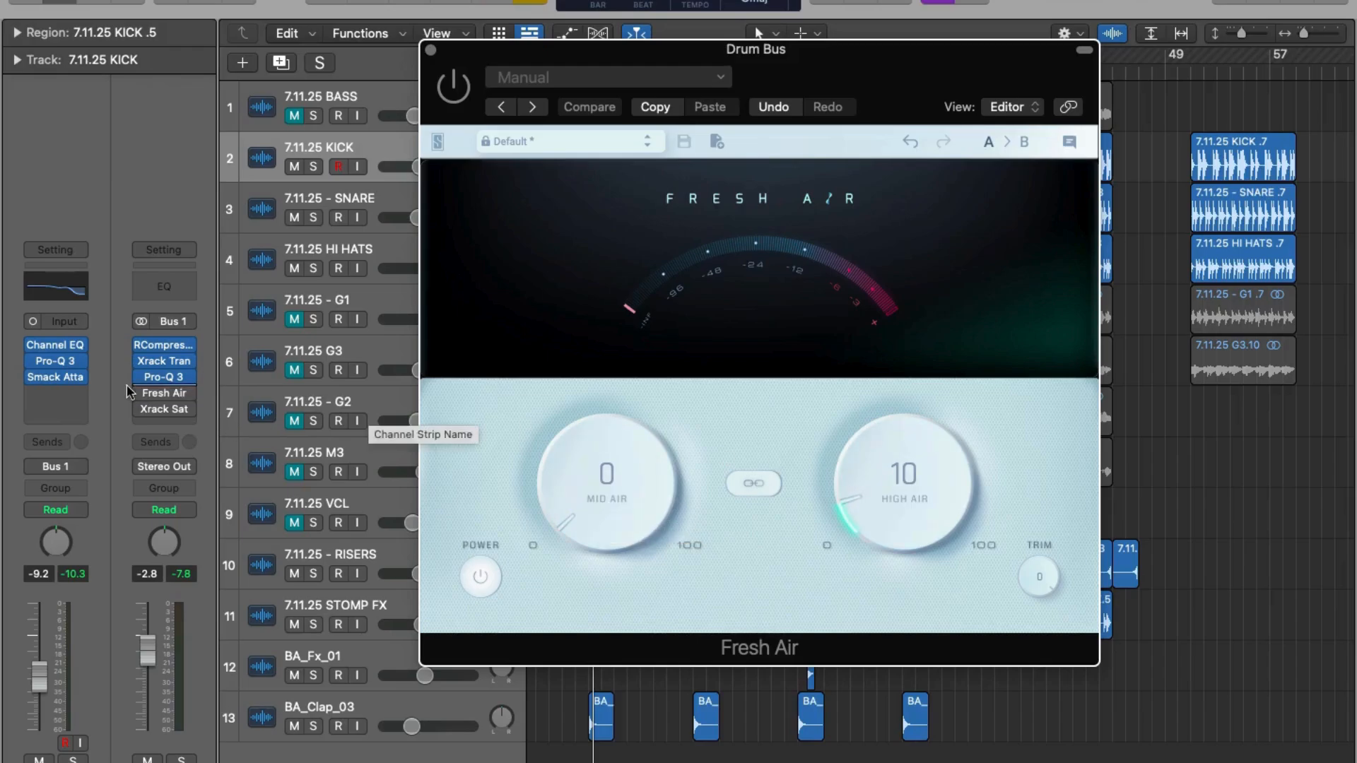
left_click(144, 393)
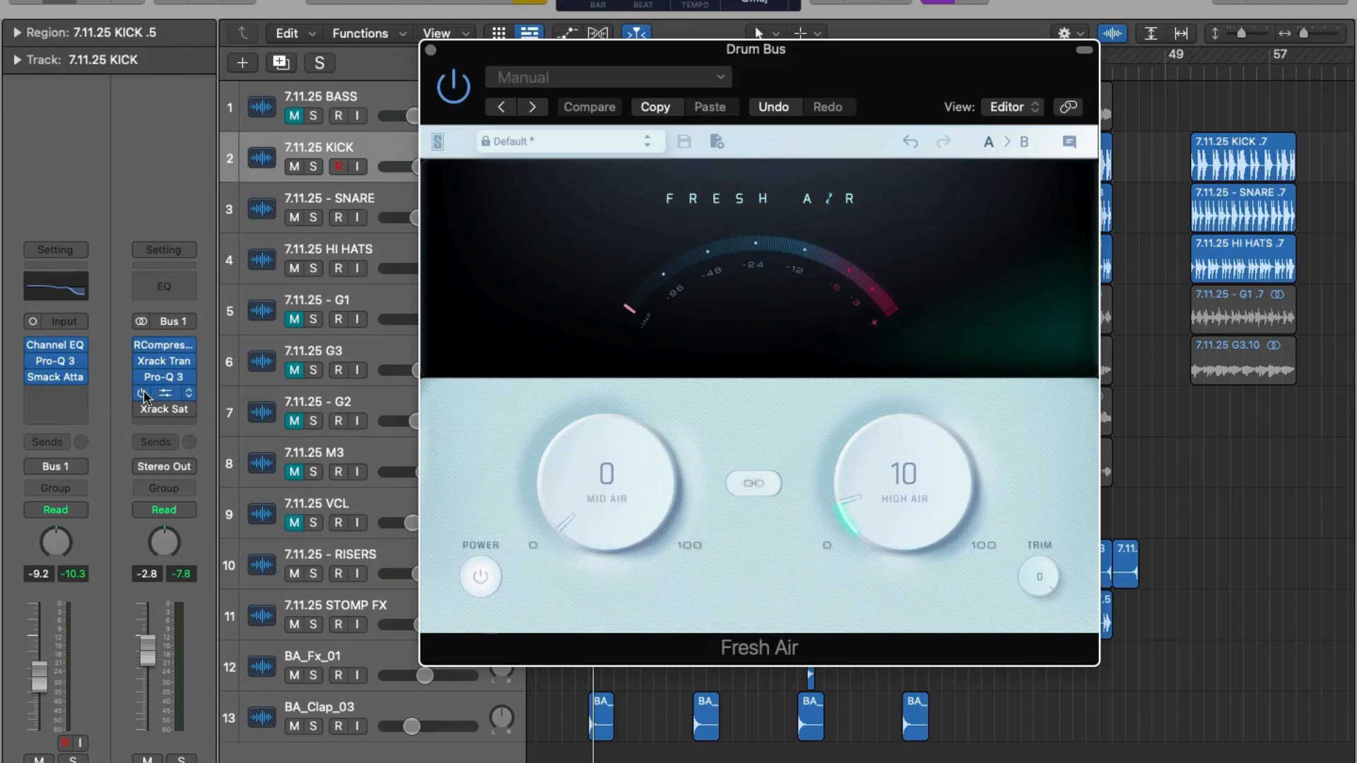
key("space")
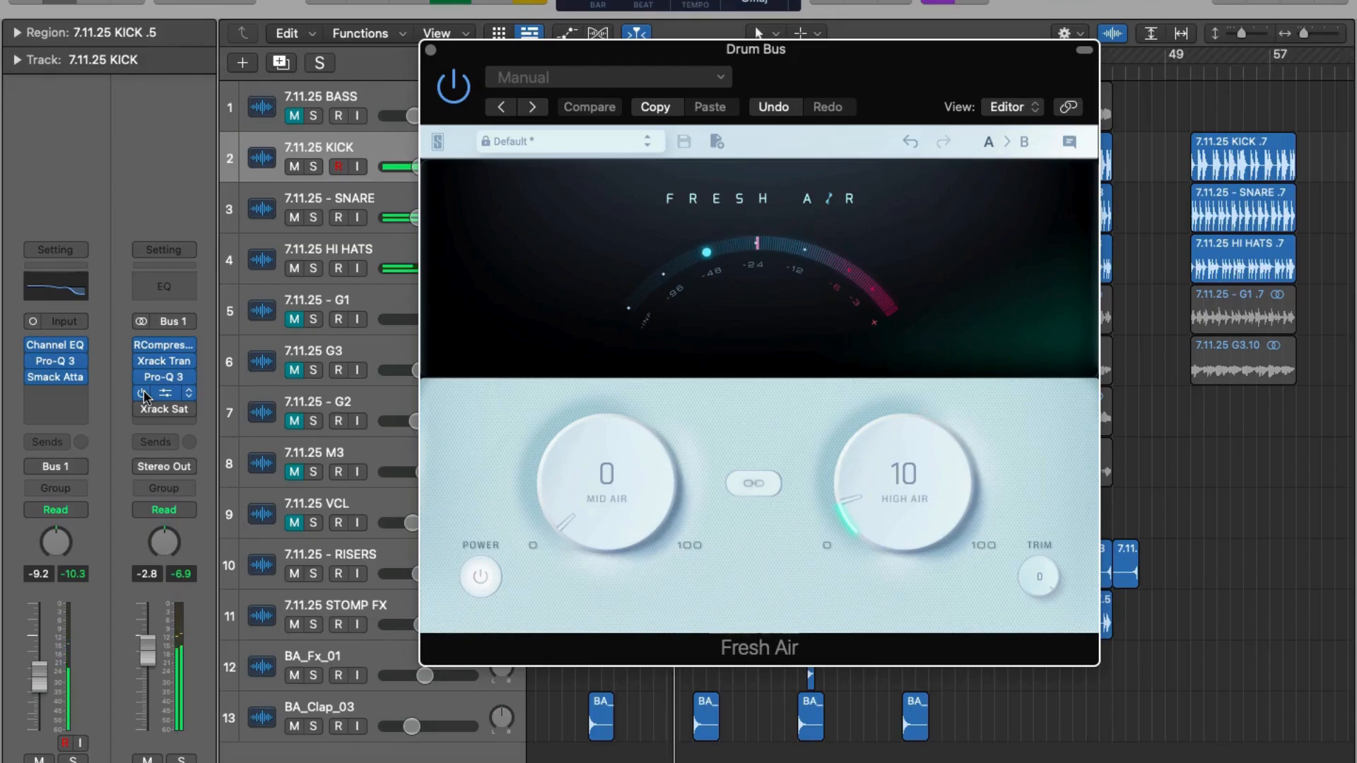
left_click(458, 82)
left_click(458, 82)
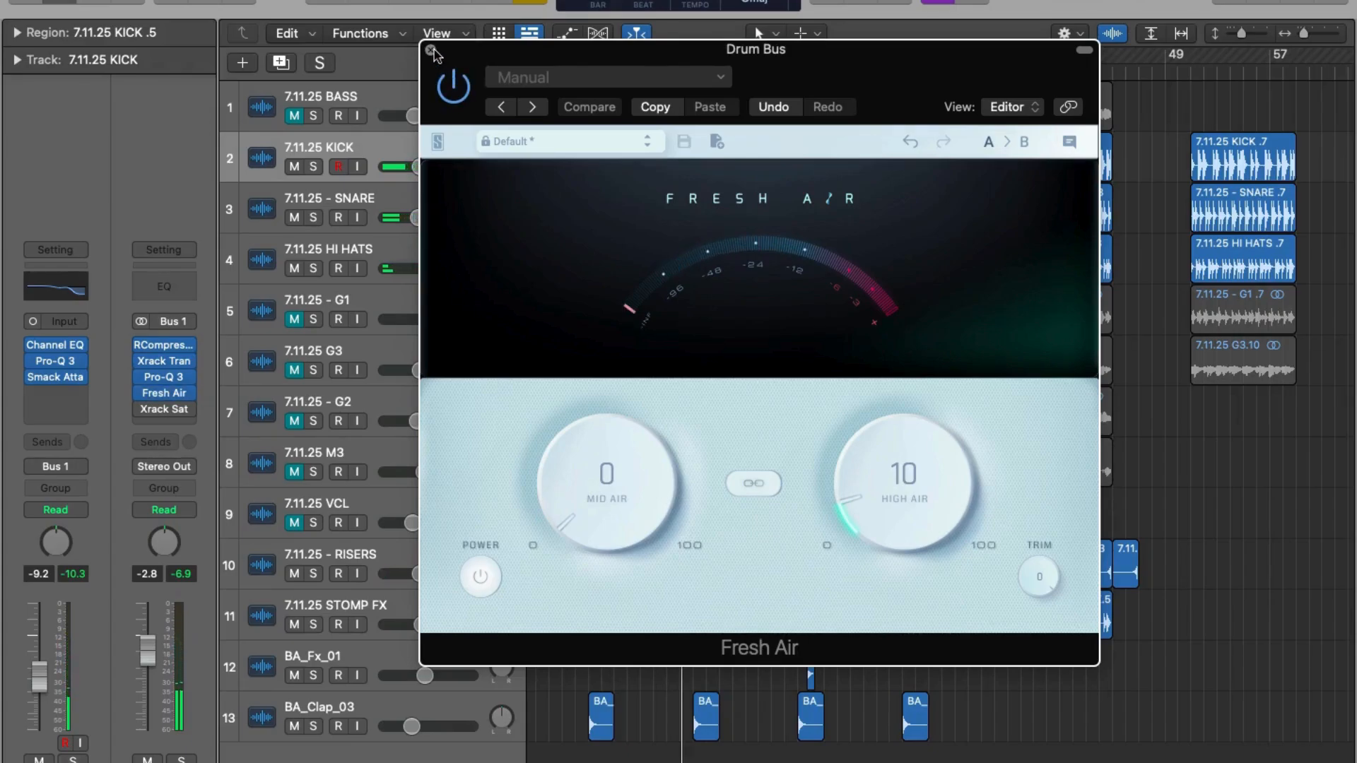
left_click(430, 50)
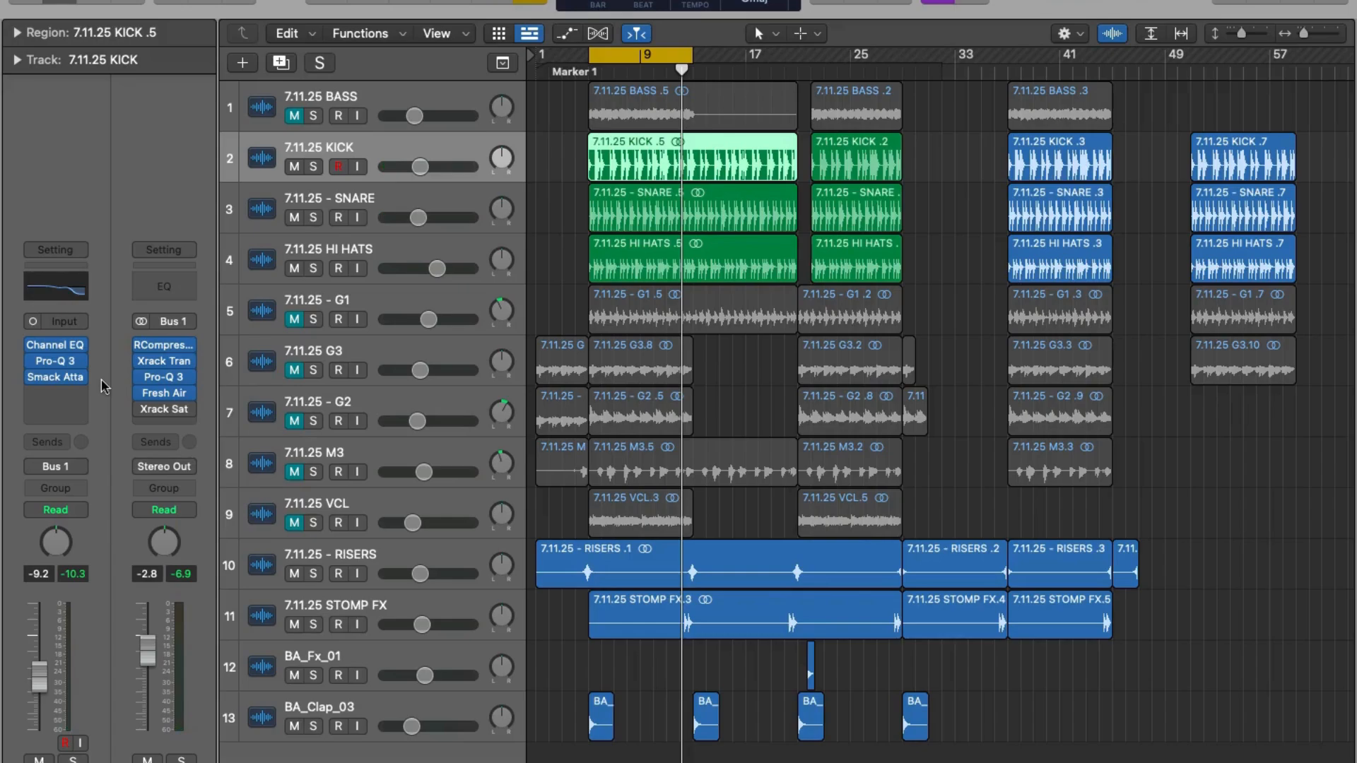
Enable Xrack Sat on the Drum Bus and audition it in Bus Sat mode after browsing its saturation modes.
mouse_move(150, 417)
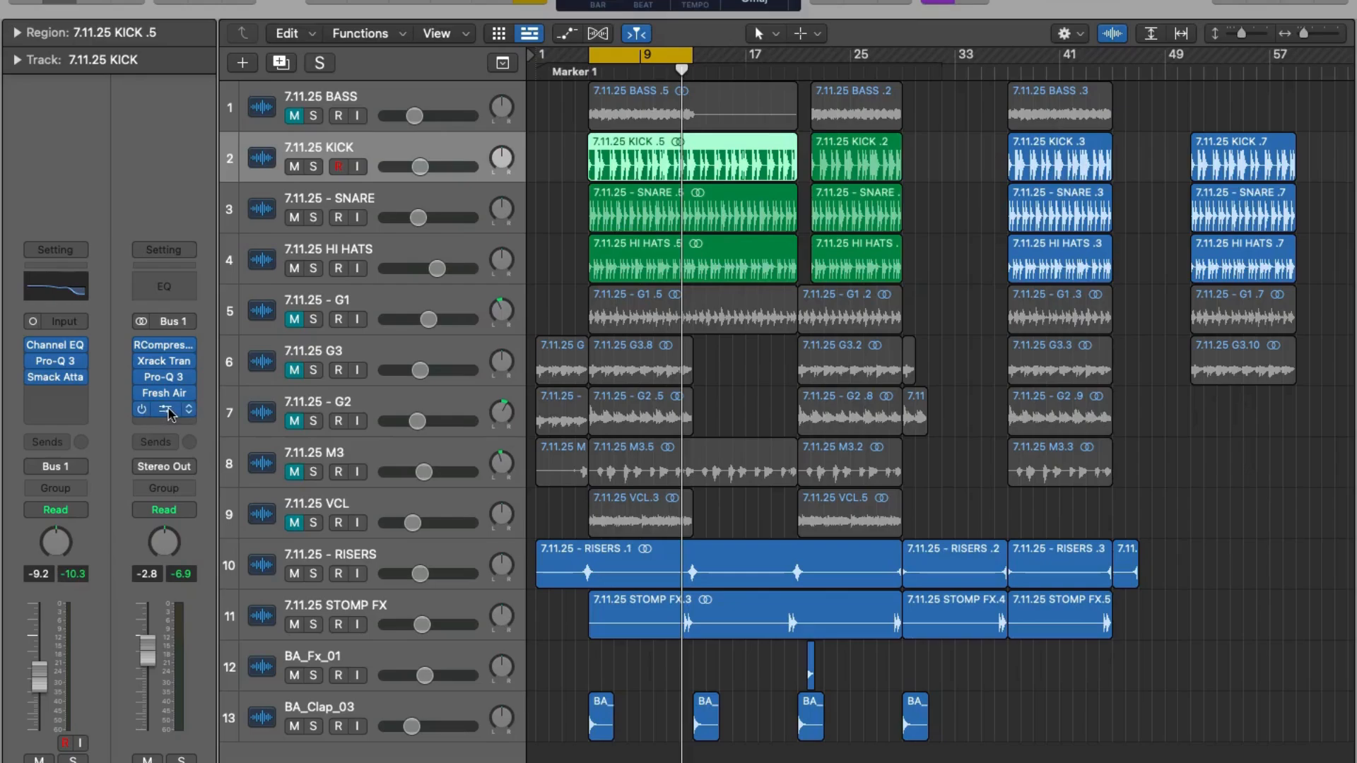
left_click(169, 410)
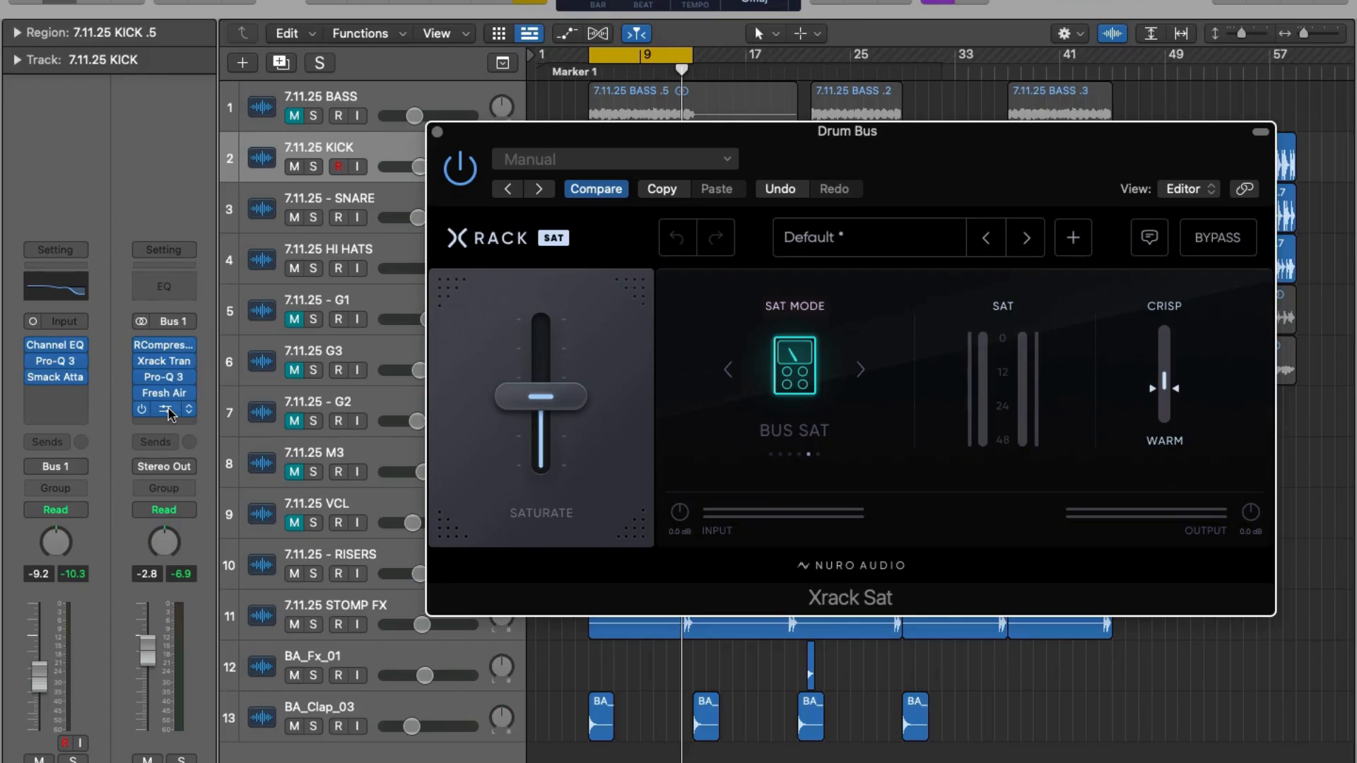
left_click(860, 369)
left_click(860, 369)
left_click(860, 370)
left_click(861, 371)
left_click(861, 370)
left_click(861, 370)
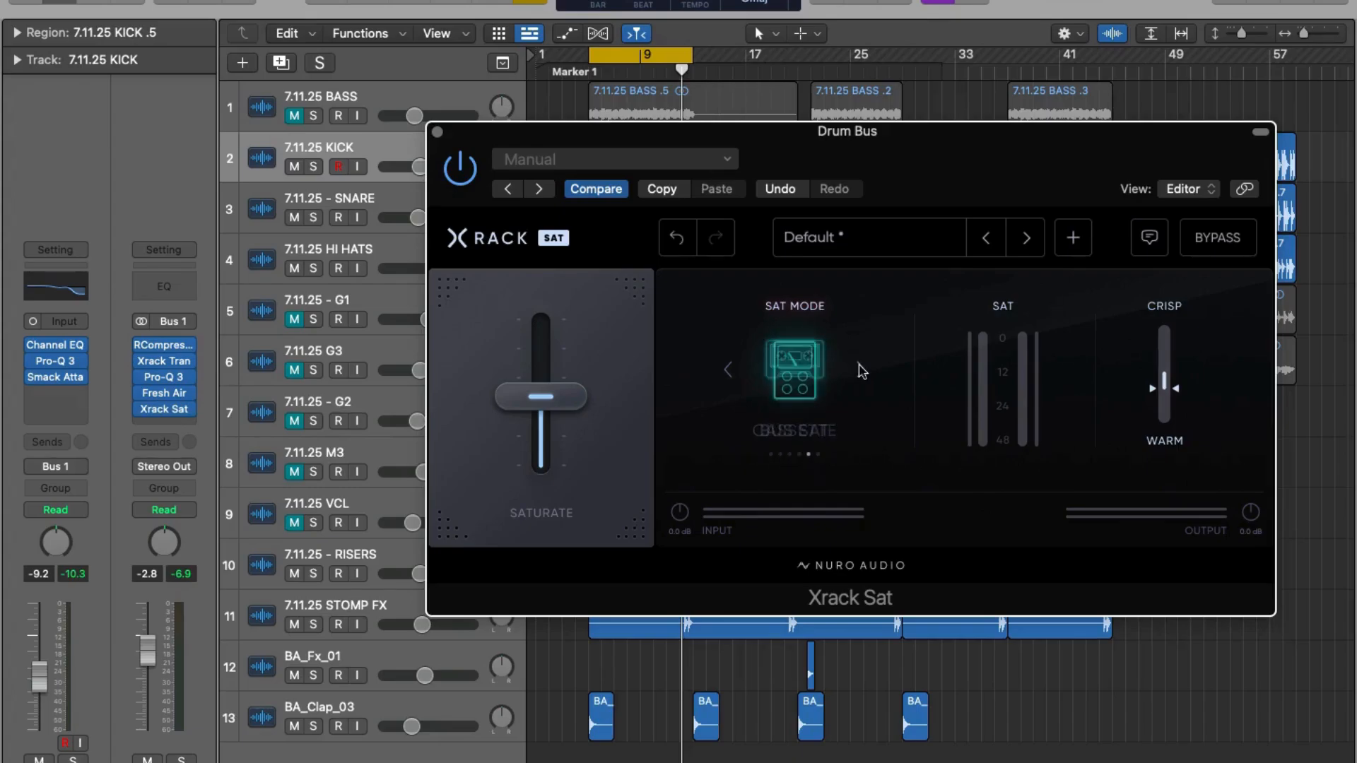
left_click(860, 370)
left_click(740, 376)
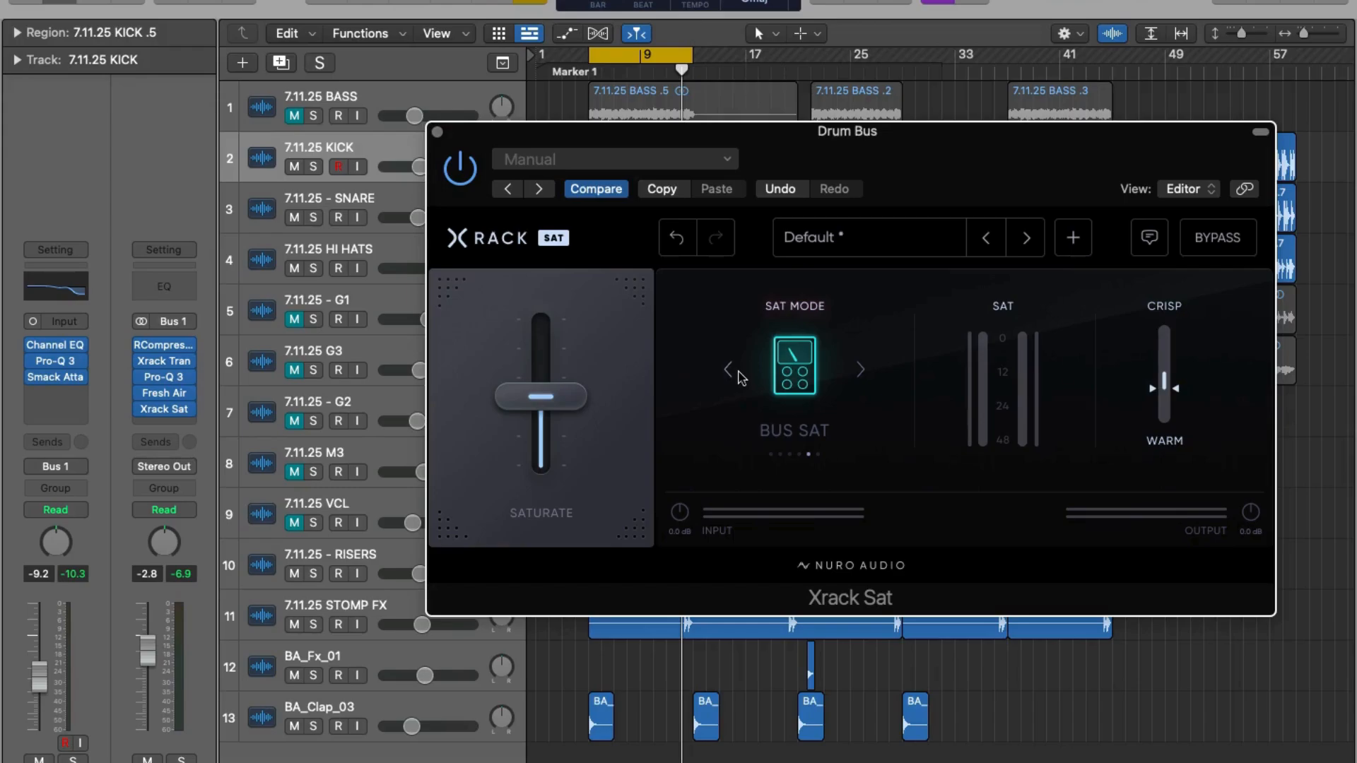
key("space")
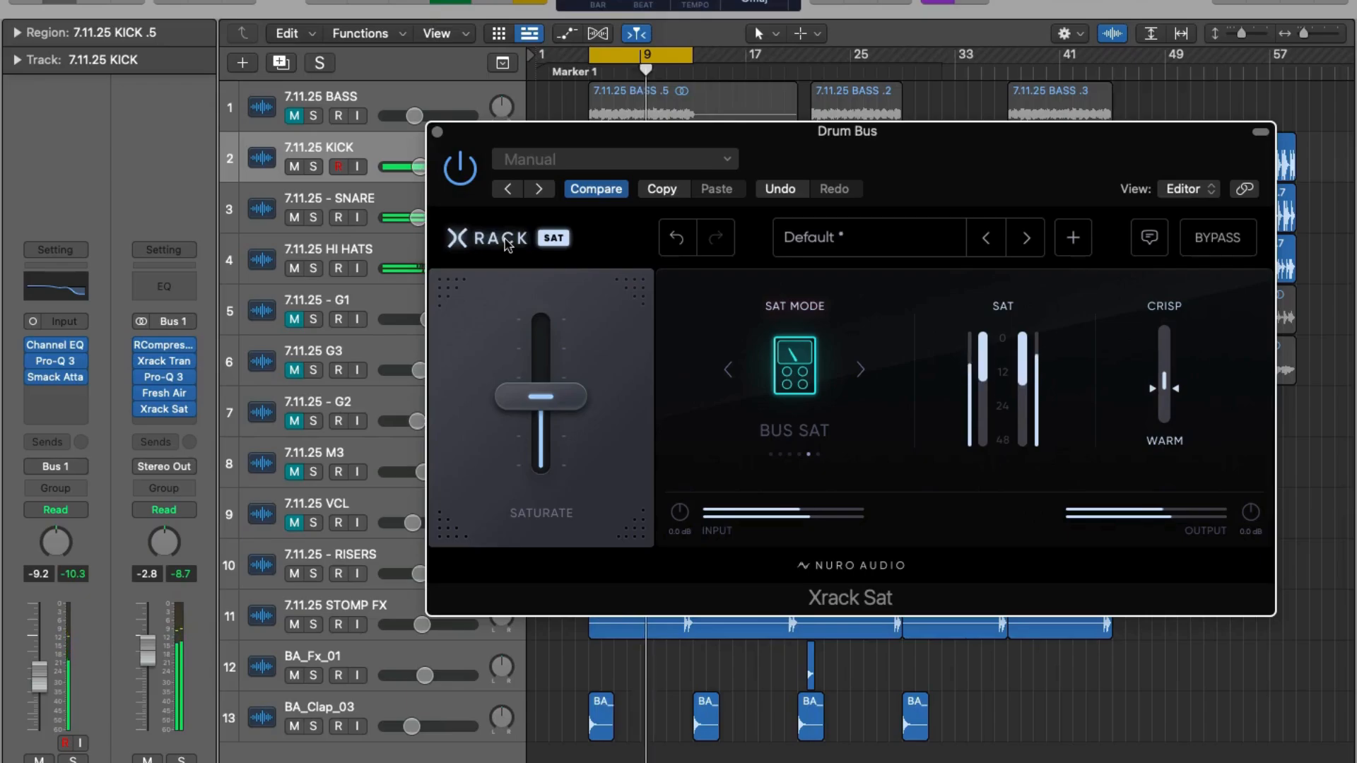
left_click(438, 133)
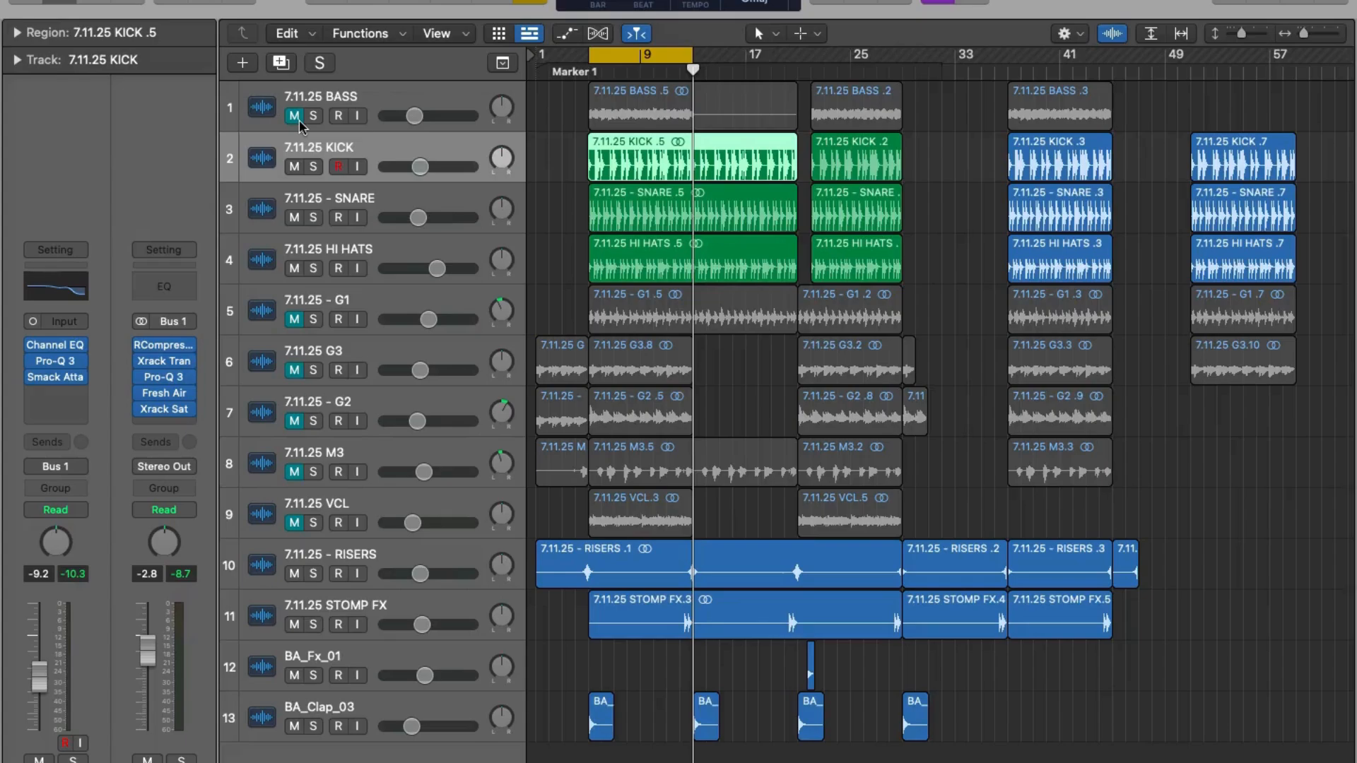
Unmute the BASS, G1, G3, G2, M3 and VCL tracks.
left_click(295, 118)
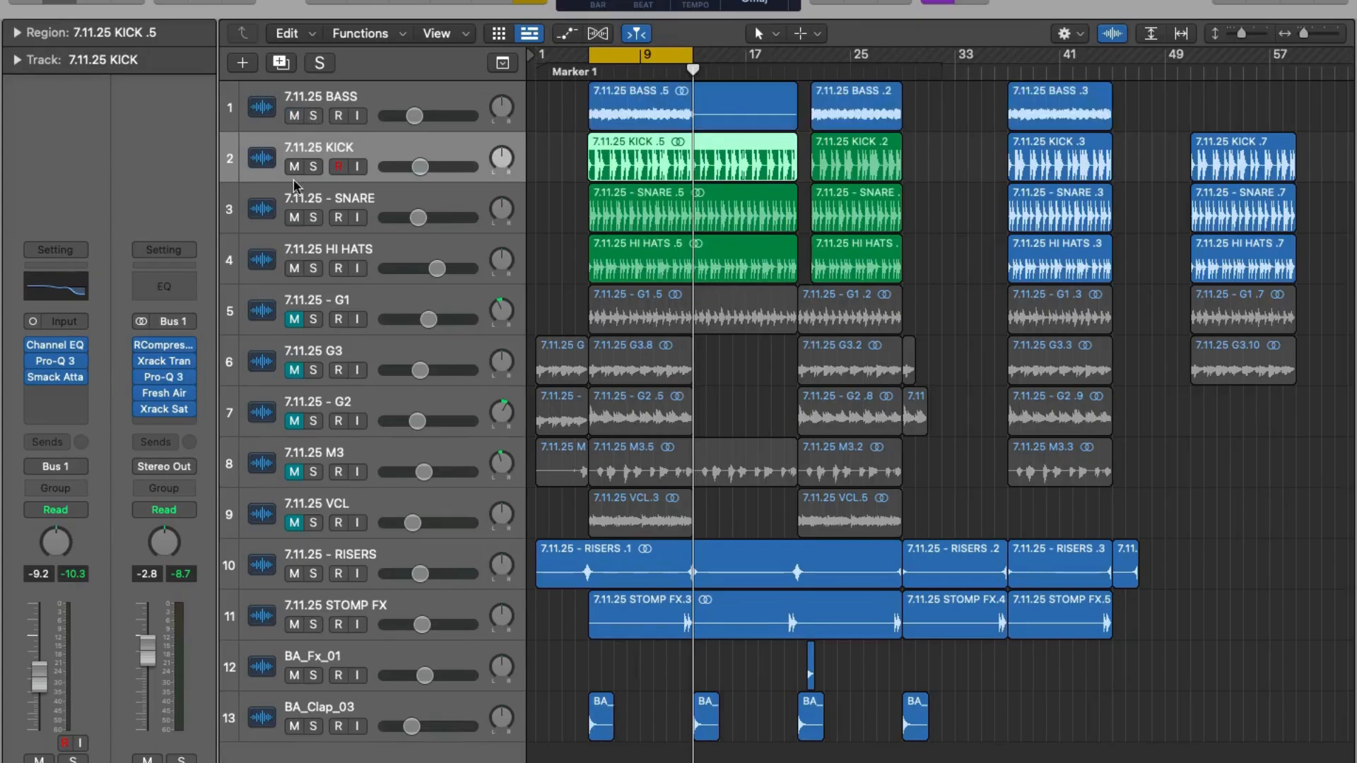
left_click(294, 318)
left_click(294, 370)
left_click(292, 419)
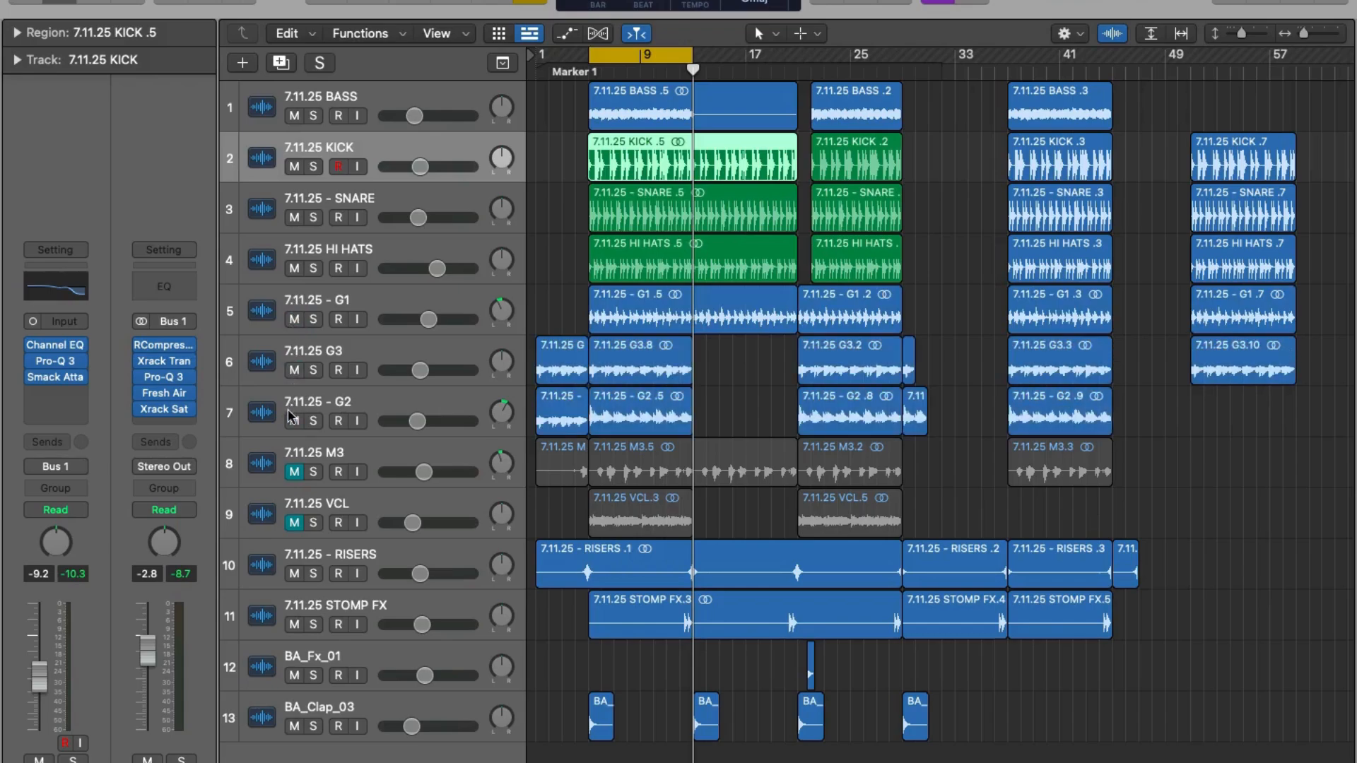
left_click(294, 471)
left_click(294, 522)
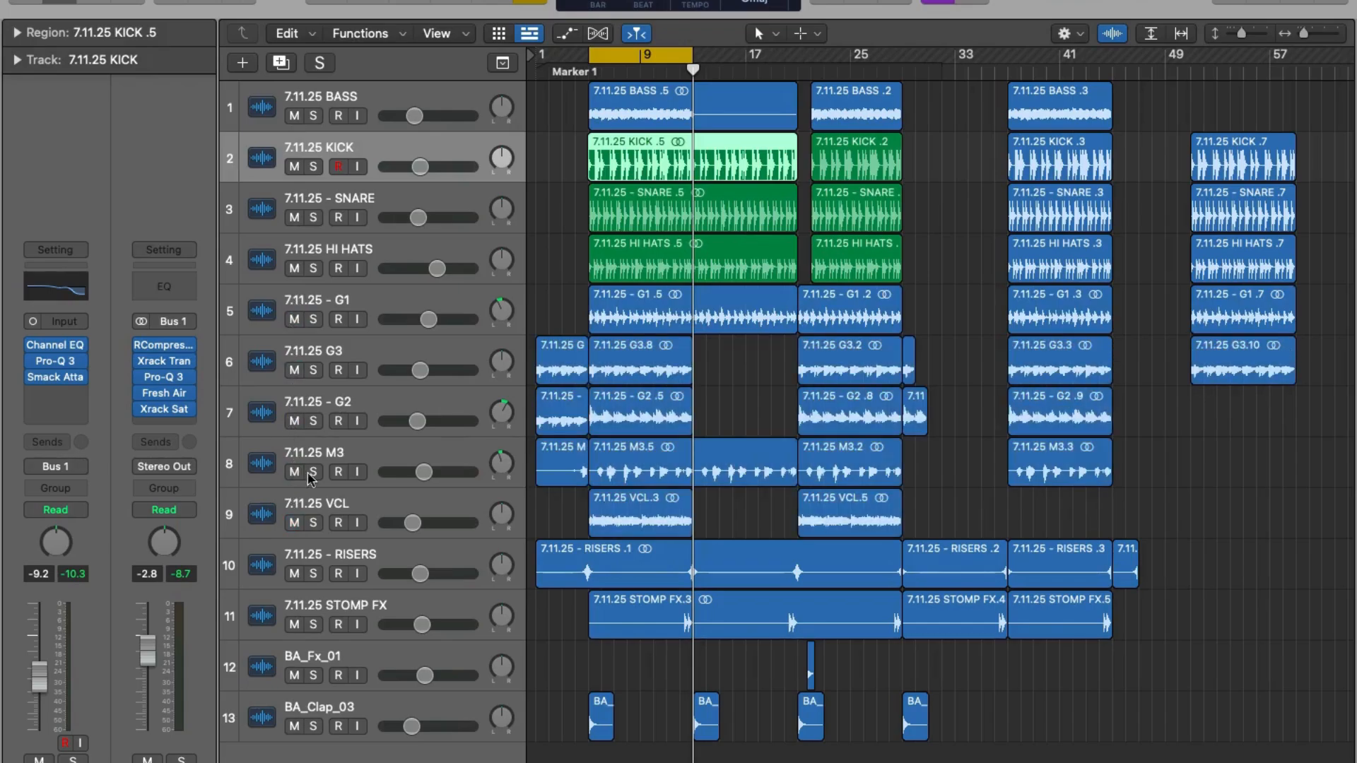
Extend the start of the cycle range to bar 1 and play the full mix.
left_click_drag(590, 55, 536, 55)
key("space")
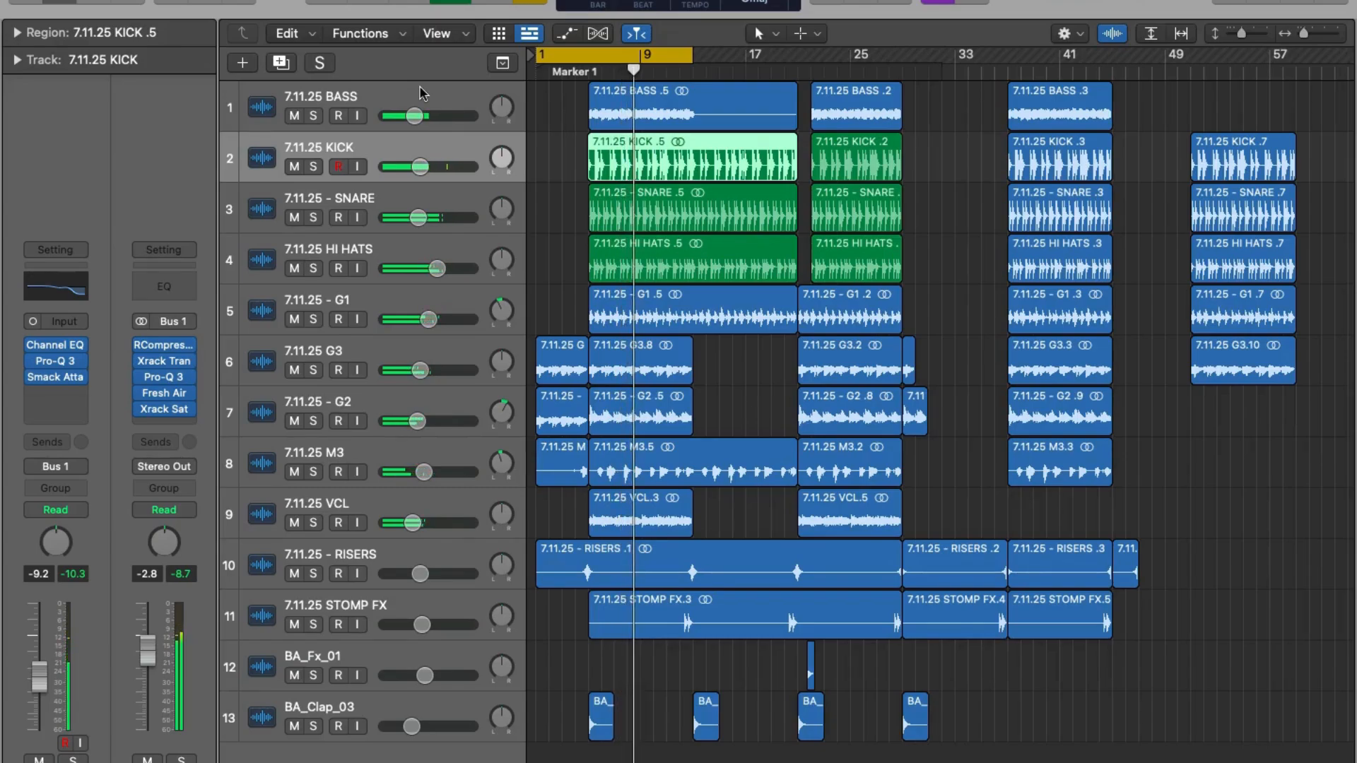
left_click(690, 56)
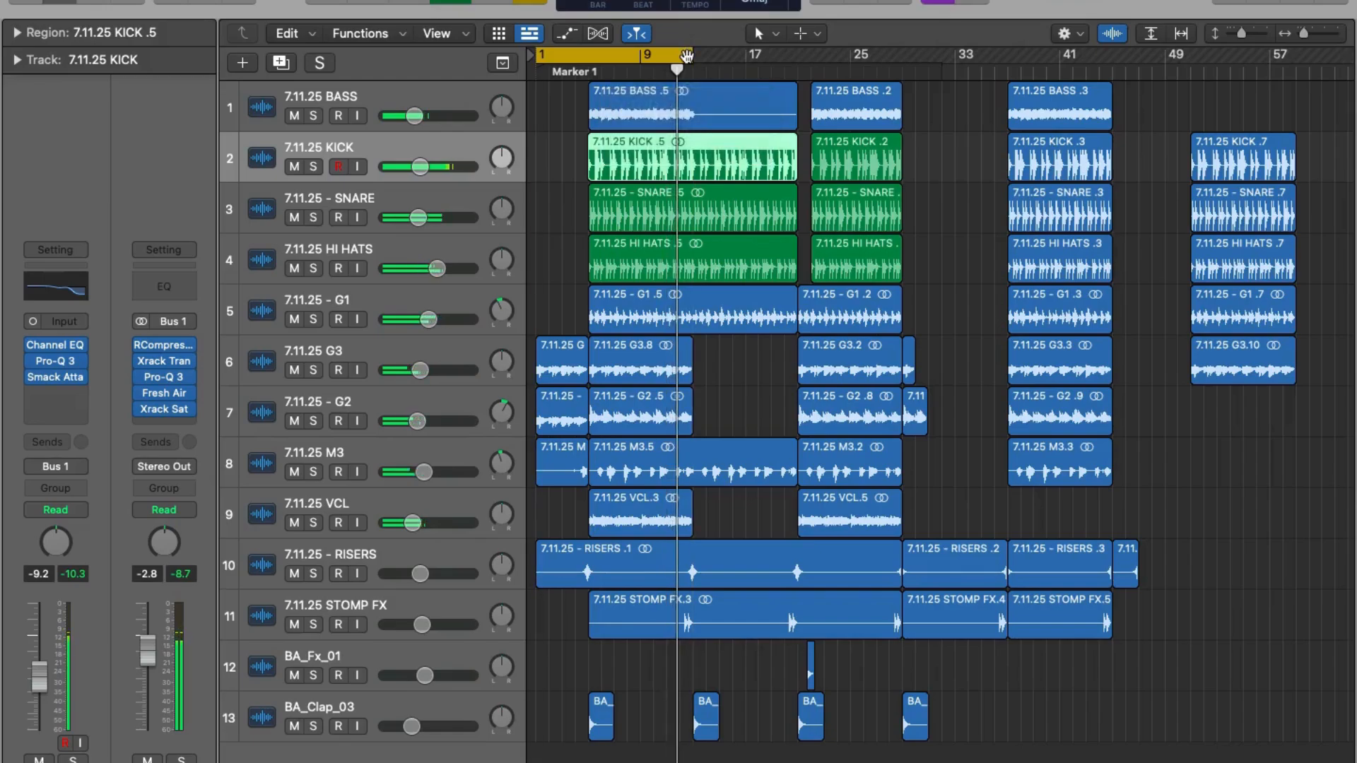
left_click(410, 6)
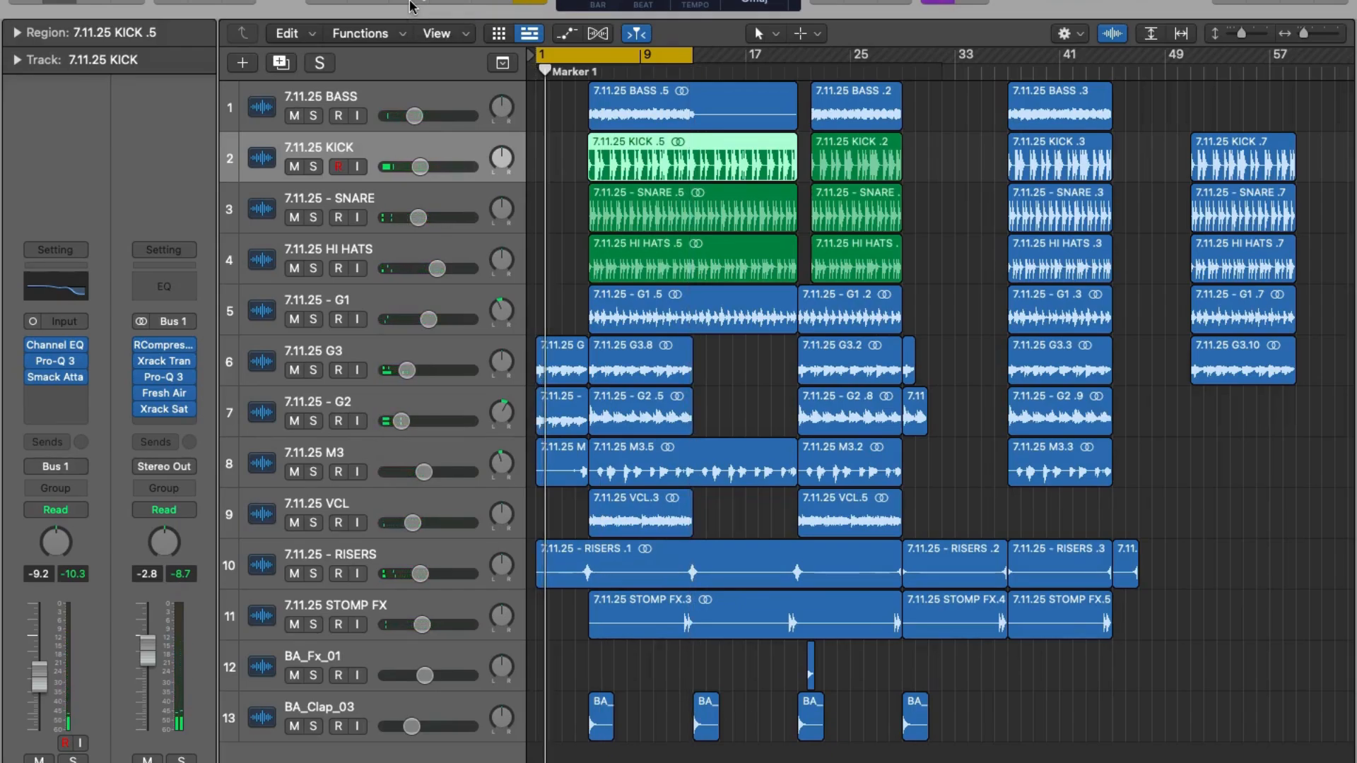